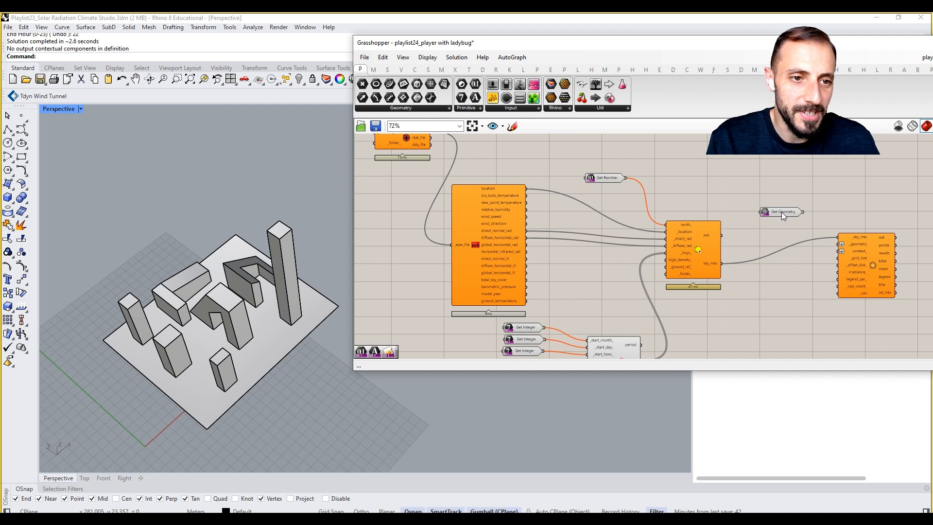
Step: Set the prompt of the unconnected Get Geometry parameter to "Select Analysis Geometry"
right_click(751, 209)
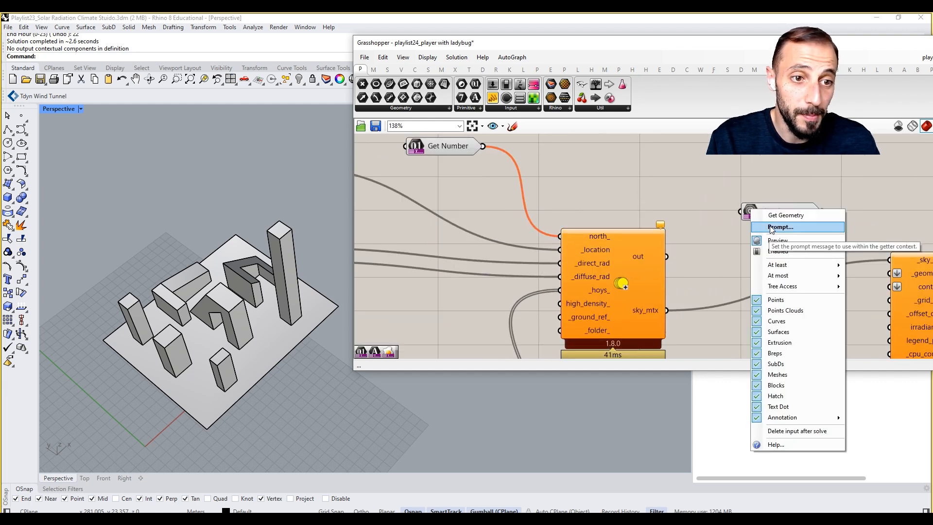
click(772, 228)
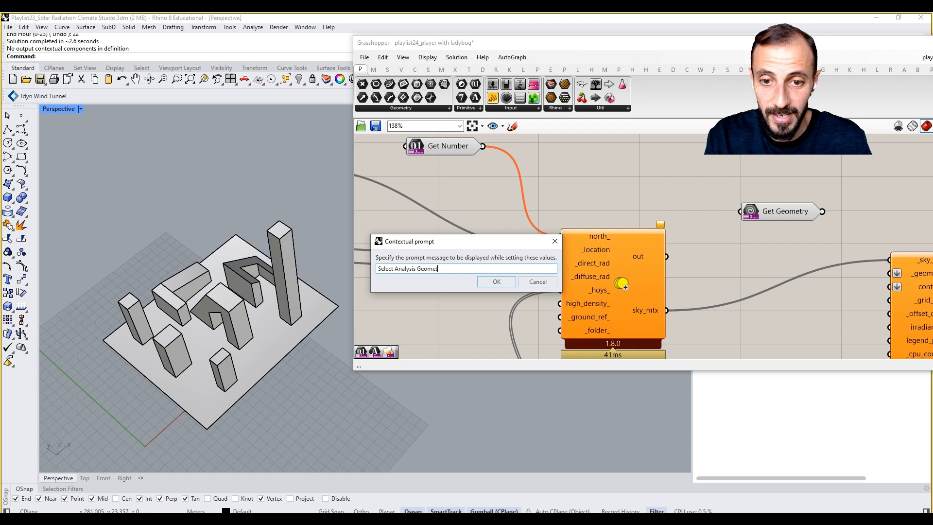
click(496, 282)
Step: Exclude extrusions, surfaces, point clouds, points, curves and SubDs from the types the Get Geometry parameter accepts
right_click(782, 210)
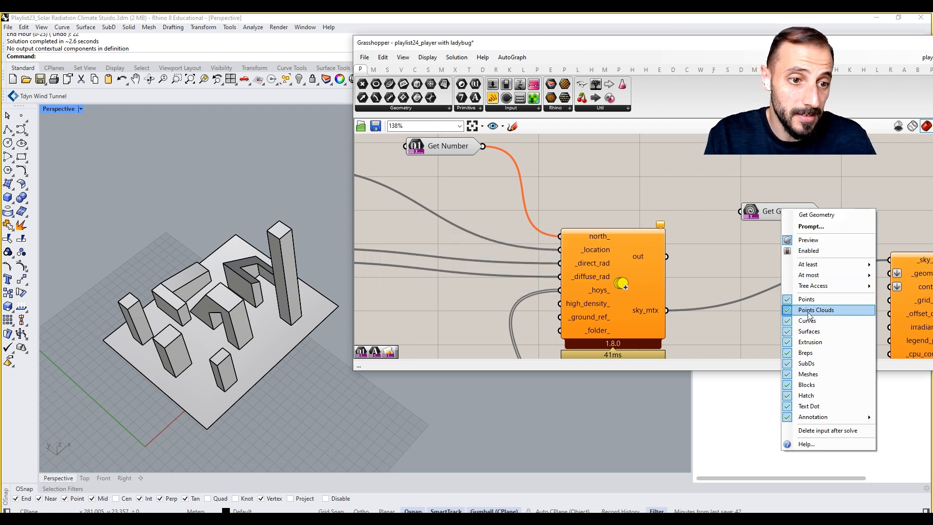
click(809, 342)
right_click(787, 213)
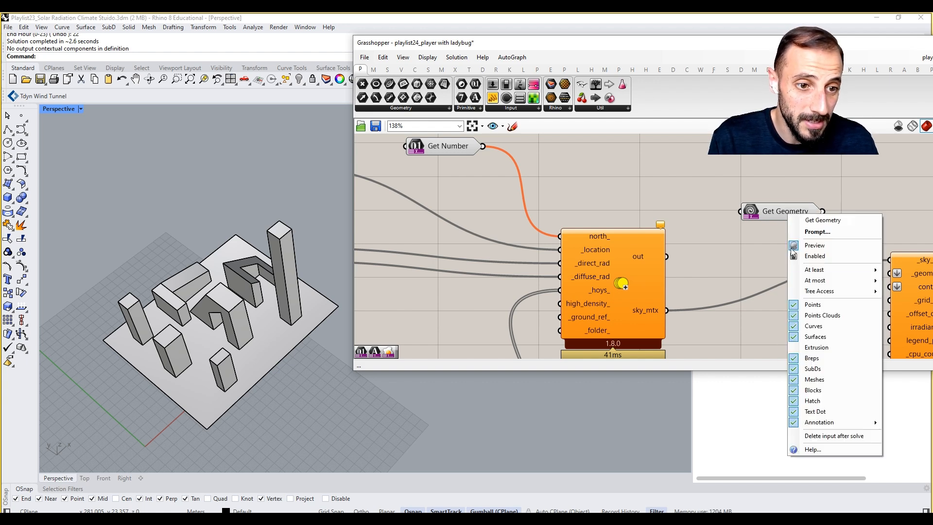
click(821, 338)
right_click(780, 215)
click(807, 319)
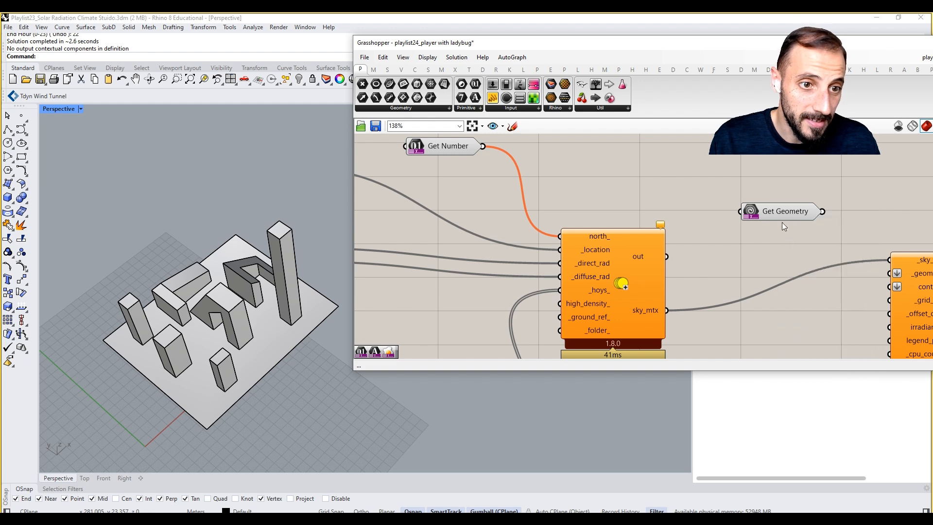
right_click(784, 212)
click(805, 297)
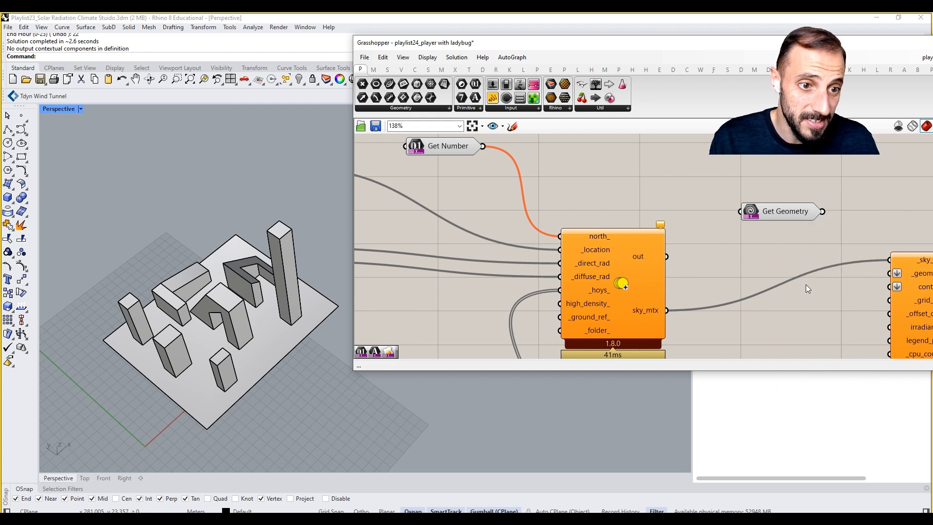
right_click(785, 214)
click(810, 323)
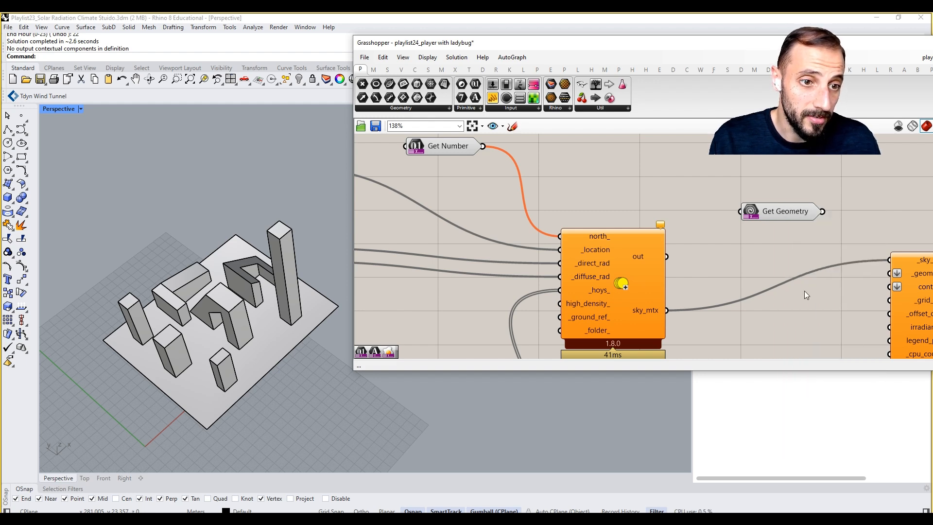
right_click(792, 212)
click(820, 365)
Step: Exclude blocks, hatches and text dots from the types the Get Geometry parameter accepts
right_click(790, 214)
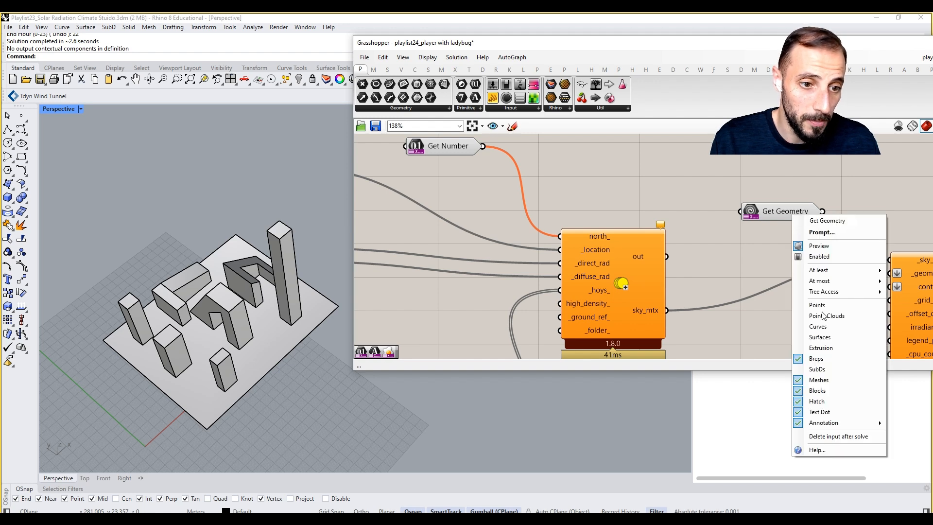
click(819, 387)
right_click(786, 214)
click(822, 395)
right_click(785, 214)
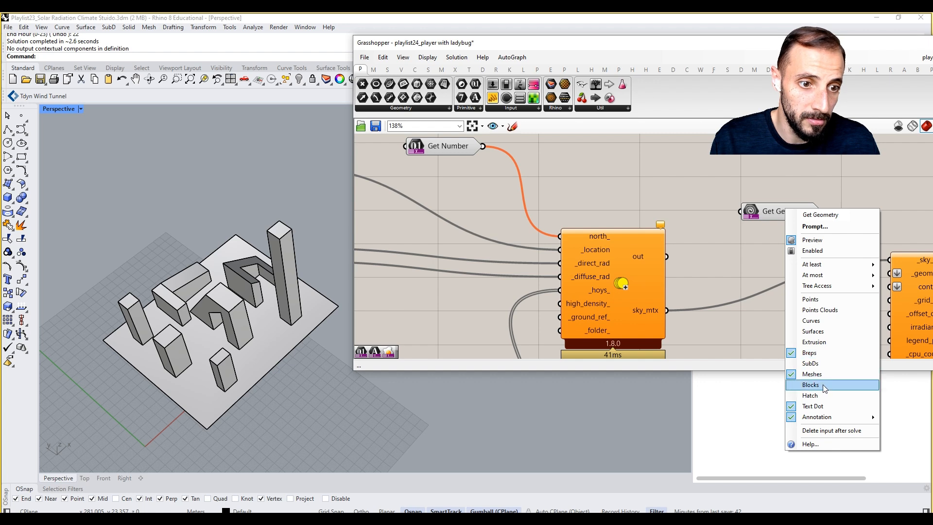
click(822, 409)
Step: Allow surfaces and extrusions again as accepted types of the Get Geometry parameter
right_click(782, 217)
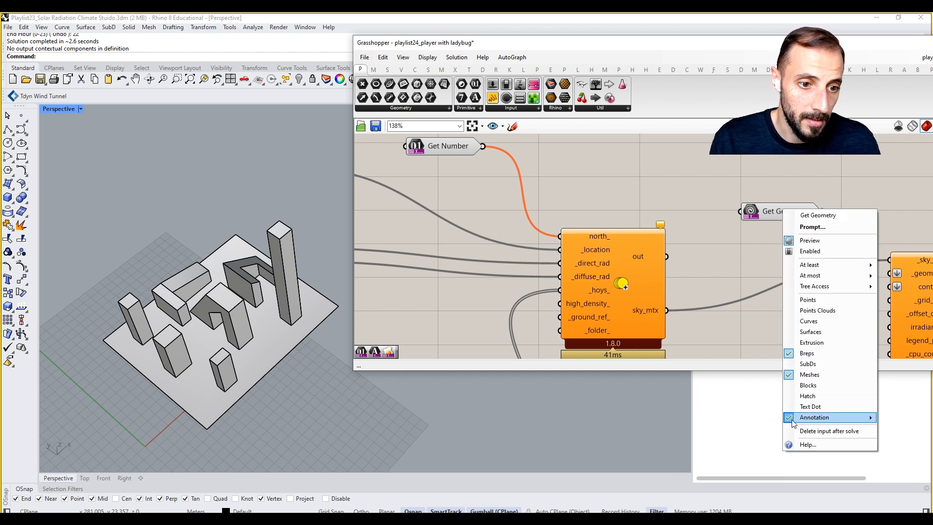
mouse_move(789, 421)
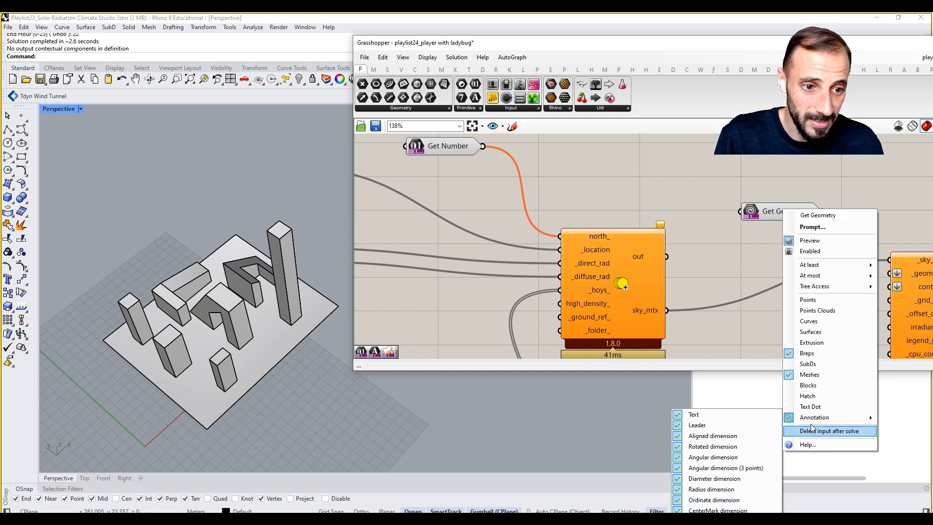
click(807, 332)
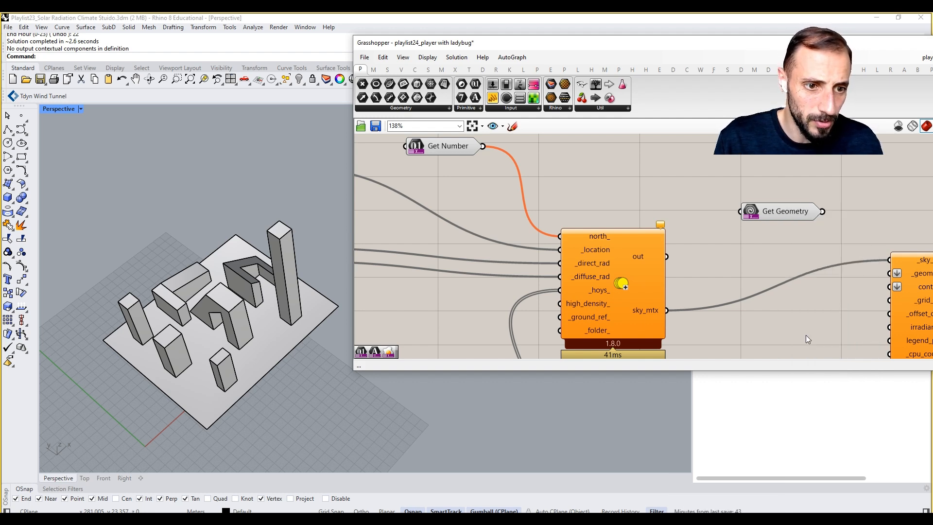
right_click(780, 211)
click(805, 345)
Step: Wire the Get Geometry parameter to the _geometry input of the component that receives the sky matrix
right_drag(810, 230, 733, 227)
drag(730, 211, 814, 270)
right_drag(840, 292, 665, 211)
drag(664, 211, 787, 215)
Step: Feed the context_ input from a copy of the Get Geometry parameter whose prompt reads "Select Context Geometry"
drag(575, 205, 627, 252)
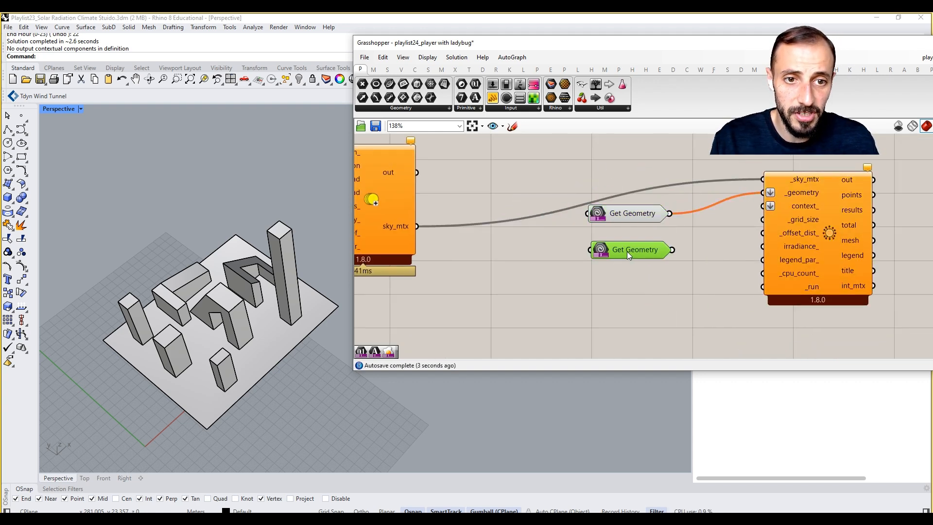
right_click(628, 252)
click(652, 269)
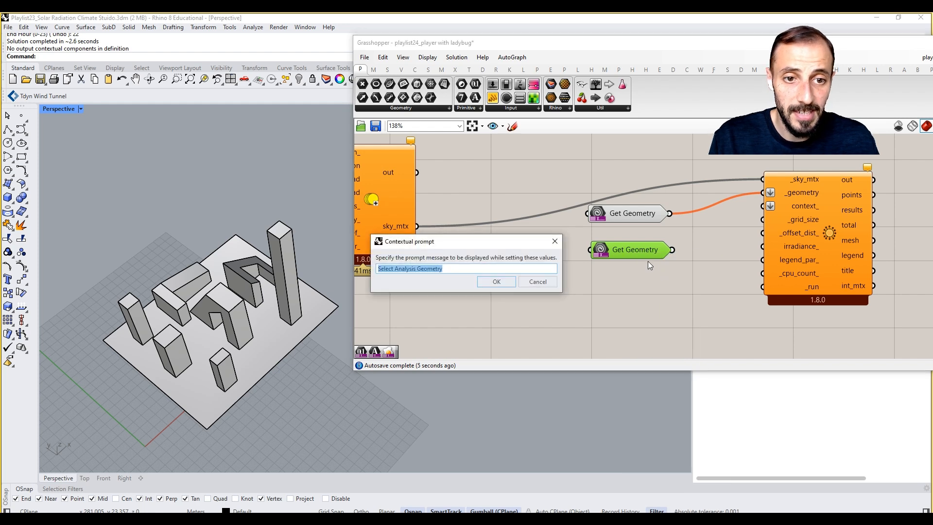
drag(446, 269, 394, 270)
text(Context)
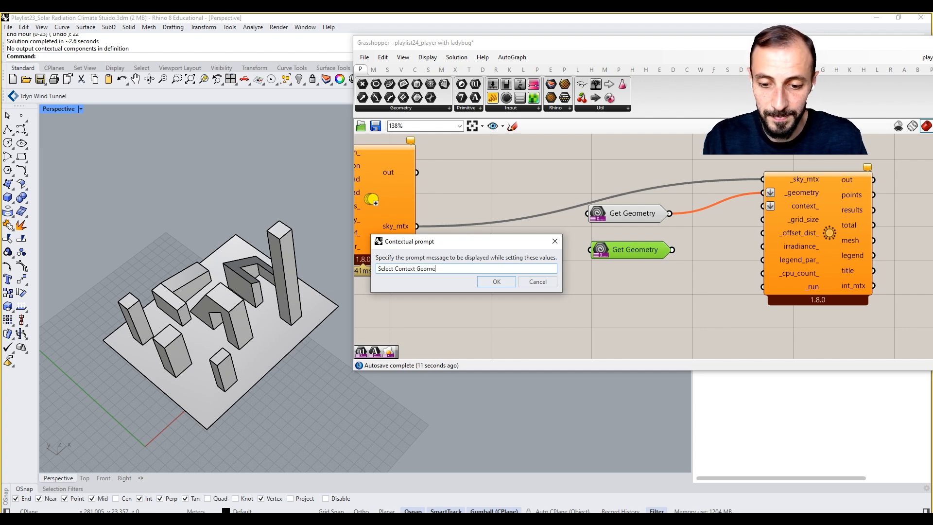
click(496, 282)
drag(671, 251, 736, 224)
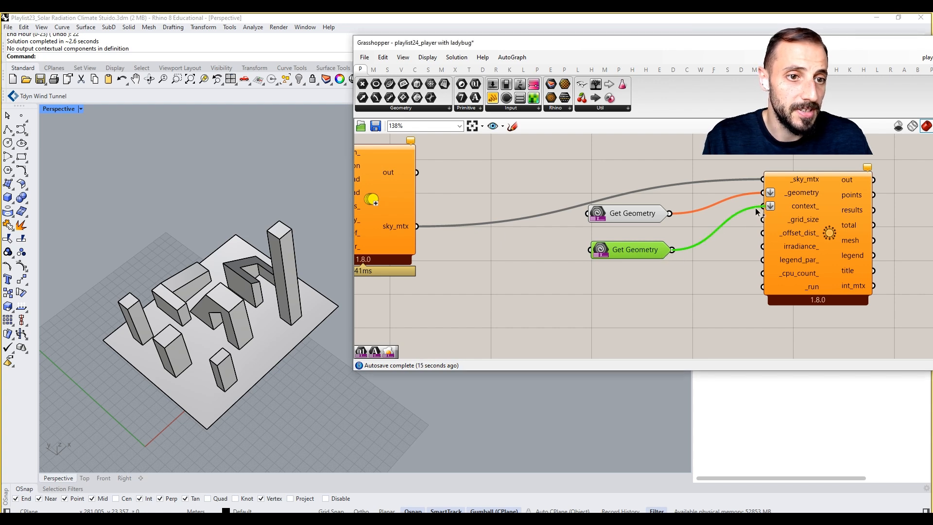
Step: Feed the _grid_size input from a new Get Number parameter with the prompt "Grid Size (Larger = Less Details)"
right_drag(692, 299, 672, 280)
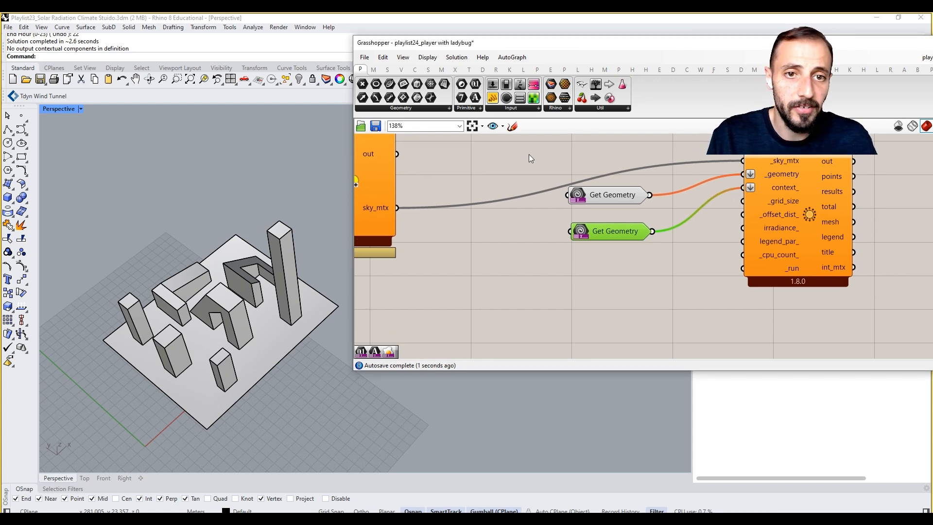
click(617, 109)
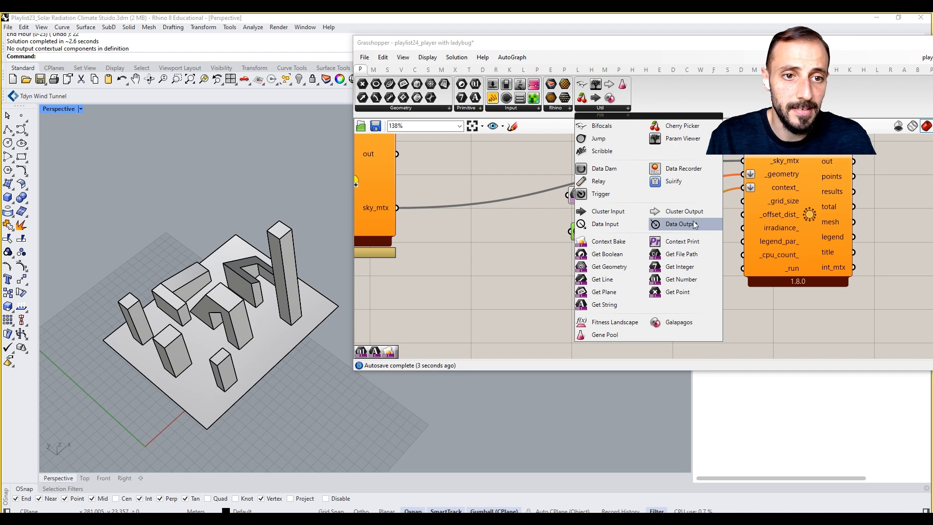
drag(680, 279, 573, 303)
right_click(569, 301)
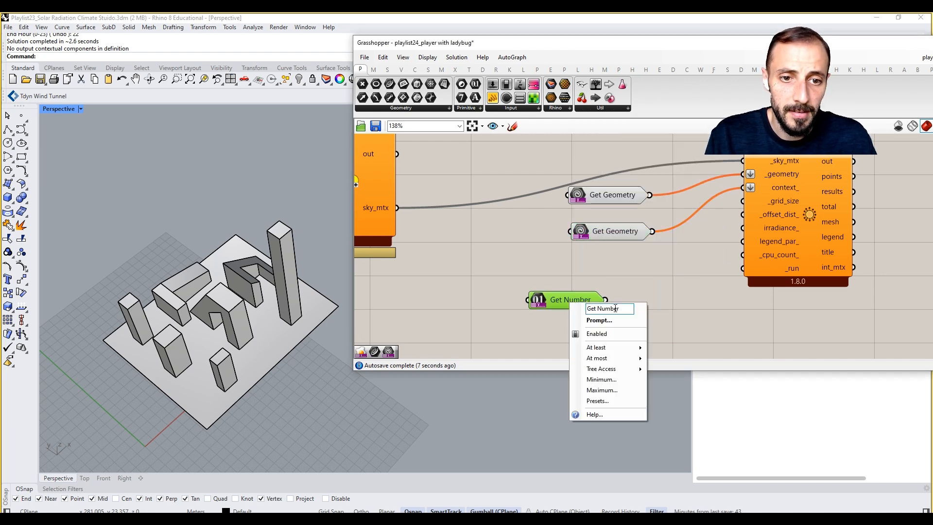
click(605, 321)
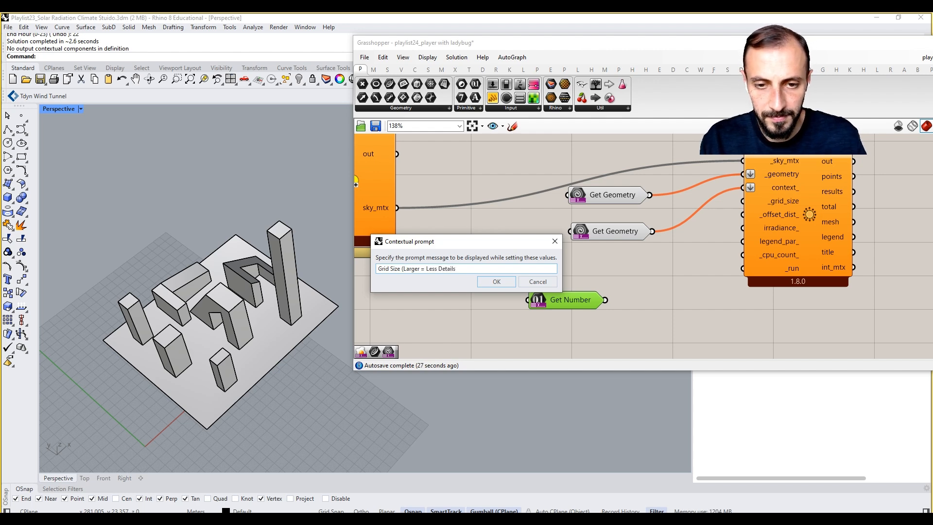
click(496, 282)
drag(606, 300, 743, 201)
Step: Add a panel containing 0.1 and wire it to the _offset_dist_ input
double_click(698, 307)
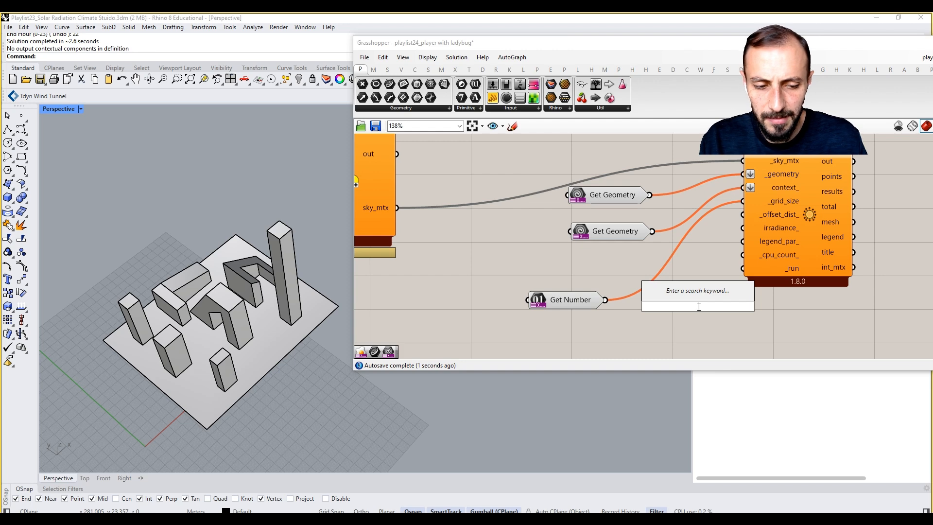
text(//01)
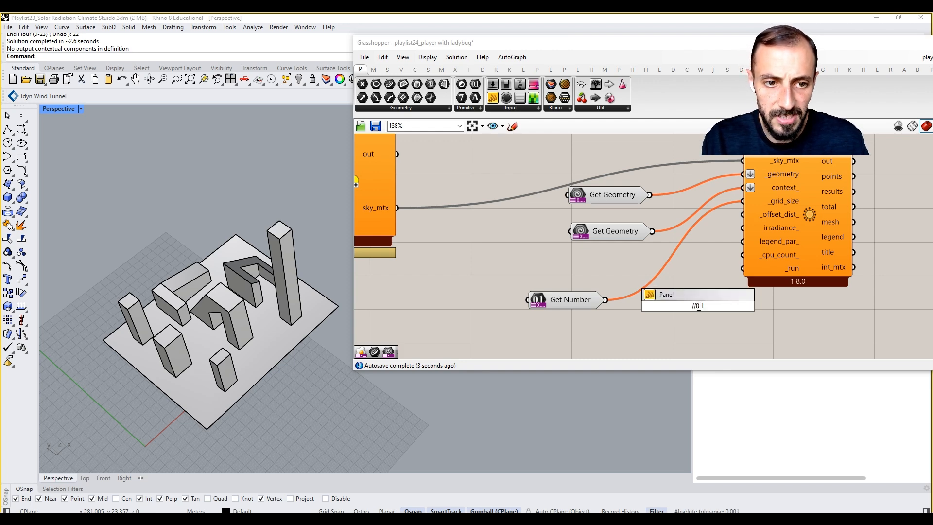
text(.1)
key(Return)
drag(713, 306, 744, 219)
right_drag(794, 259, 710, 256)
drag(731, 260, 833, 286)
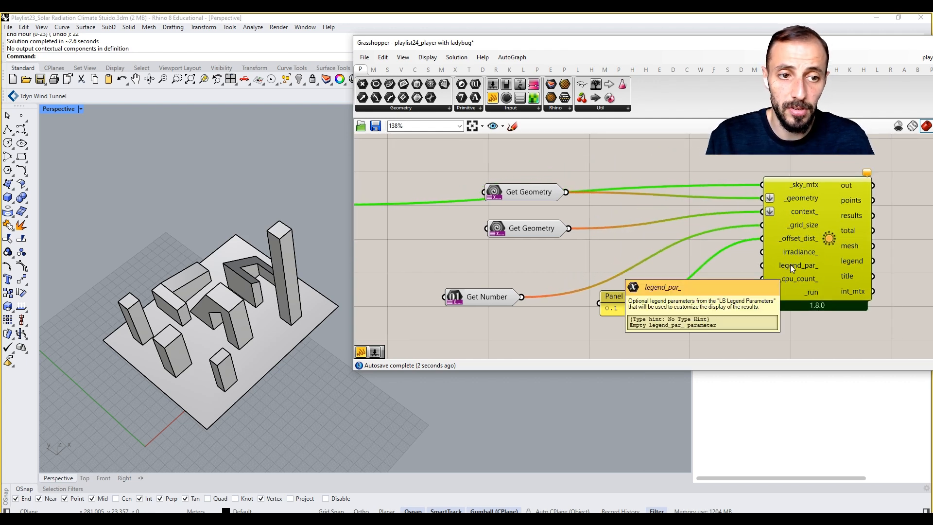
Step: Place a Get Boolean parameter below the 0.1 panel
double_click(689, 342)
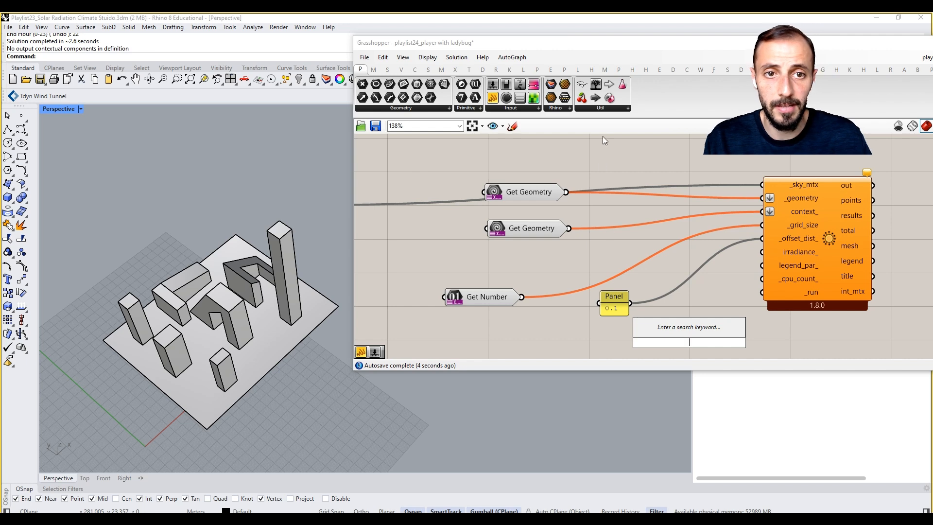
click(602, 110)
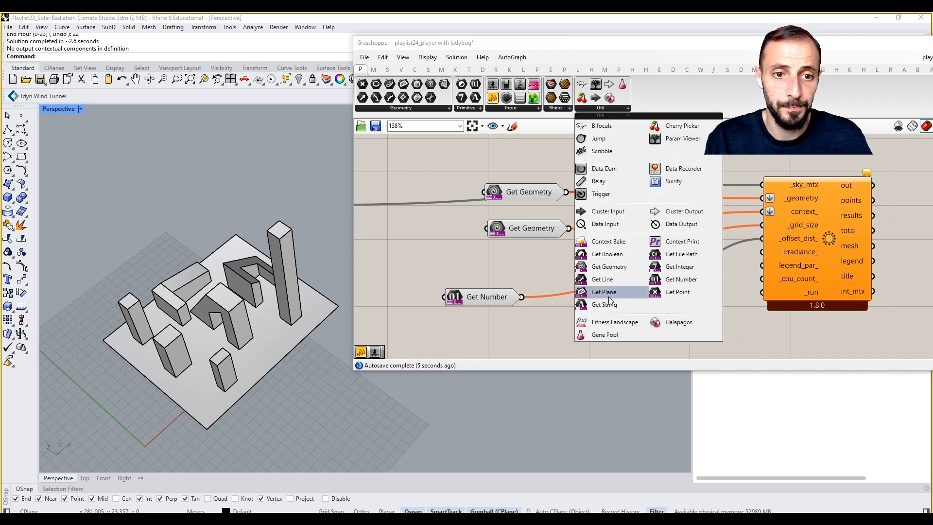
click(618, 260)
click(683, 336)
right_drag(683, 338, 648, 276)
Step: Set the Get Boolean prompt to "Run Analysis" and wire the parameter to the _run input
right_click(648, 276)
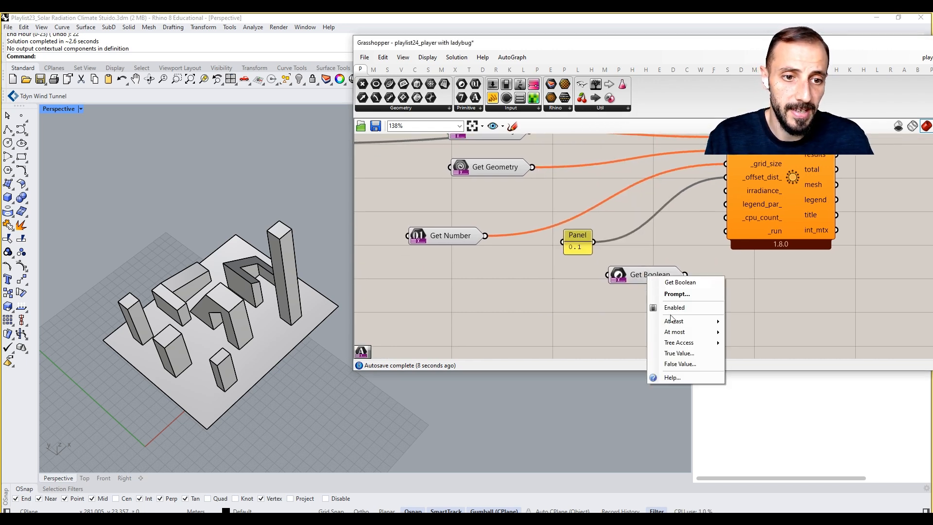
click(680, 295)
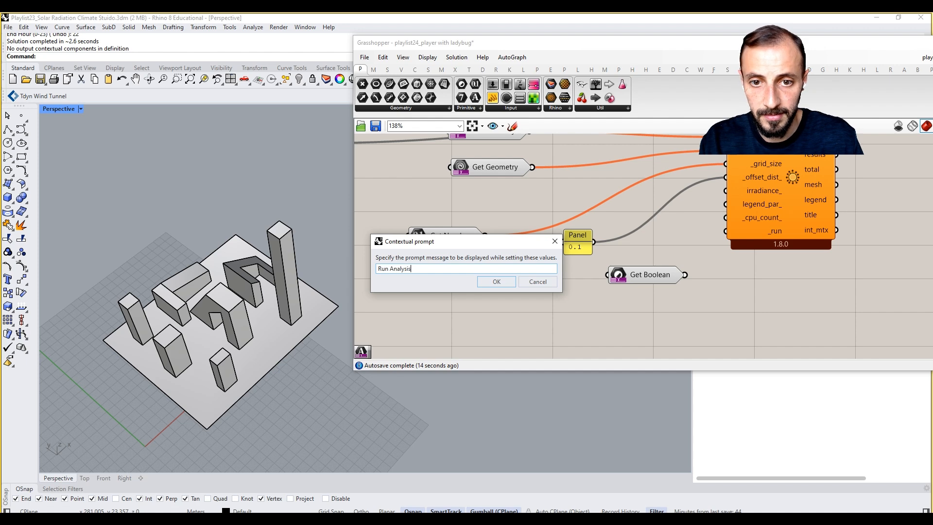
click(527, 282)
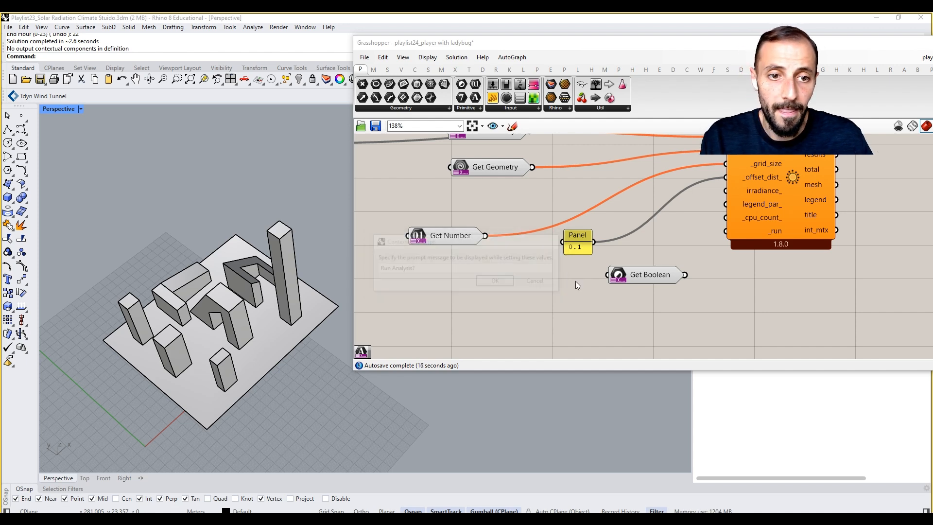
drag(684, 275, 726, 232)
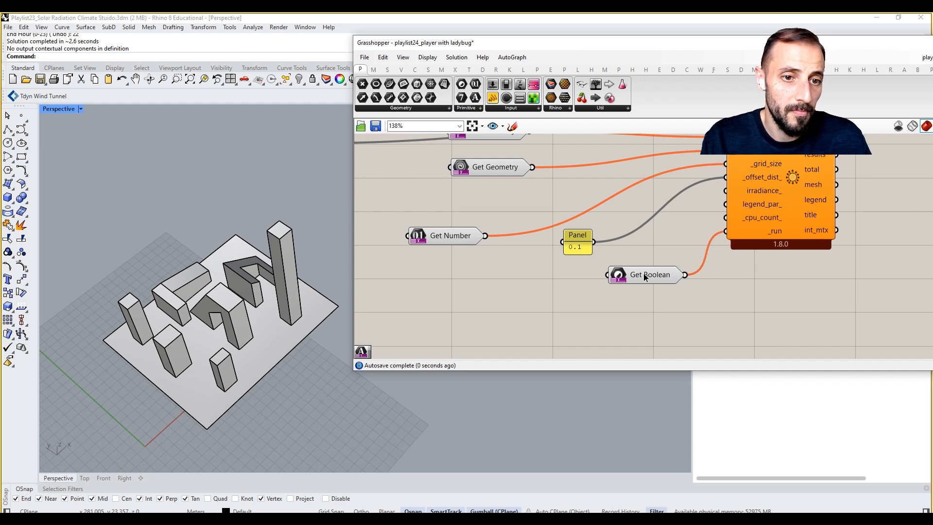
Step: Label the Get Boolean's true state Yes and its false state No, and save the definition
right_click(645, 277)
click(677, 346)
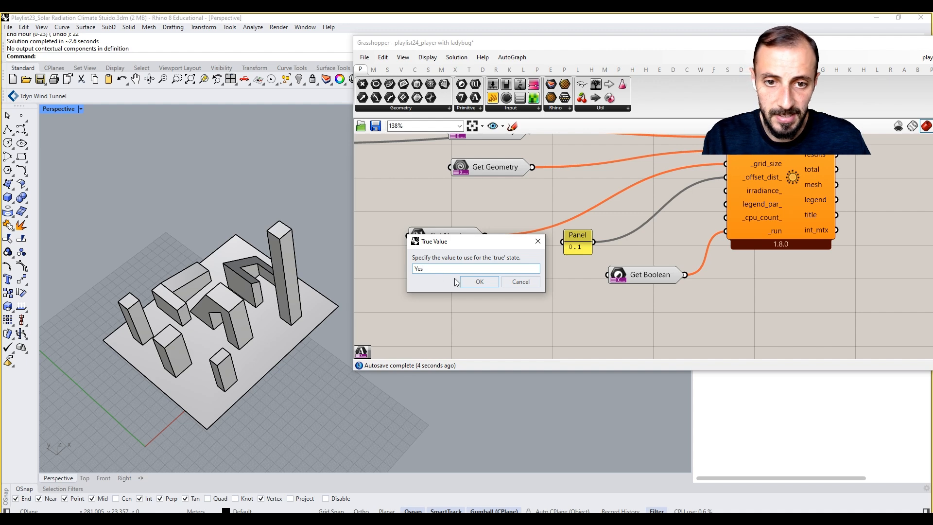
click(478, 282)
right_click(641, 276)
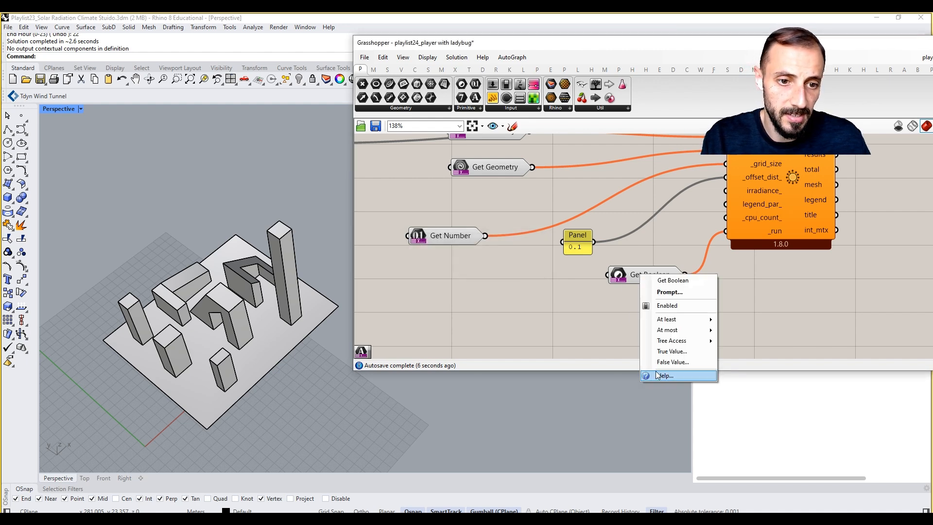
click(673, 362)
text(No)
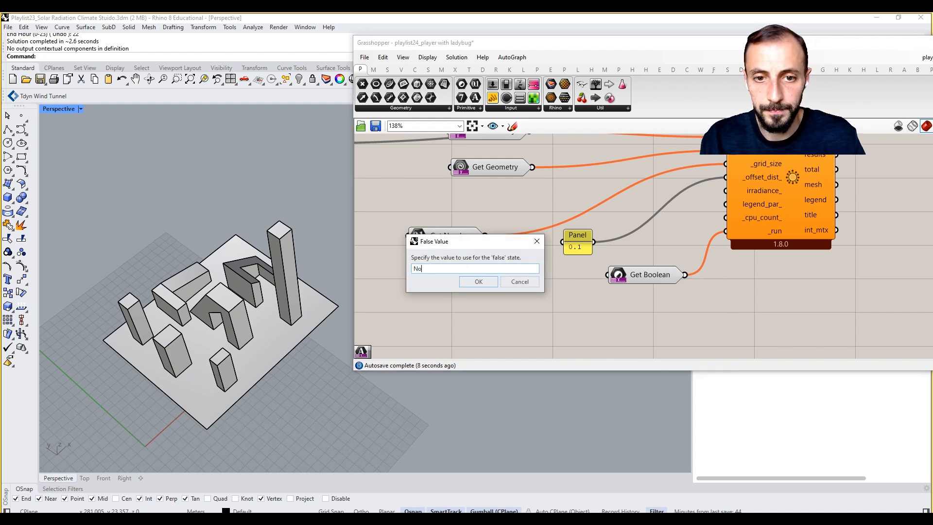
click(469, 282)
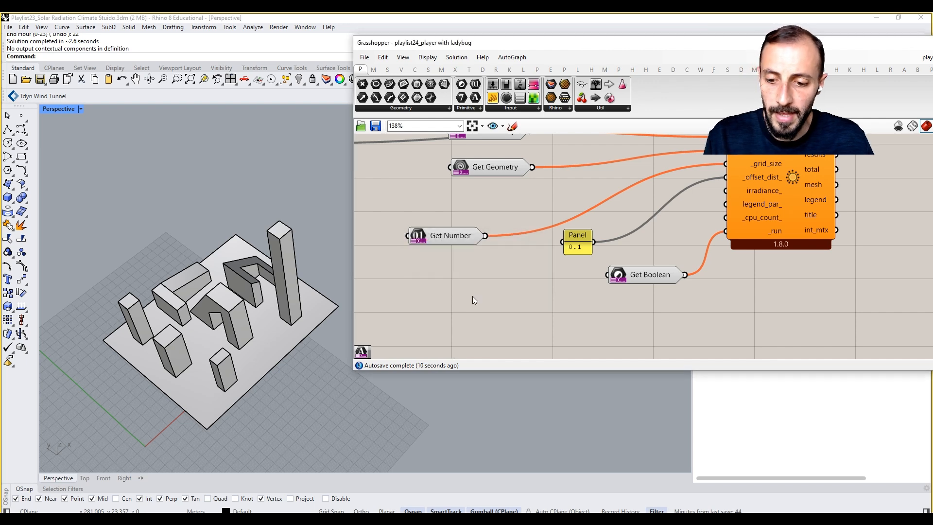
key(ctrl+s)
Step: Turn off the preview of the Get parameters and panel that feed the Ladybug radiation component
scroll(481, 333, down, 3)
right_drag(537, 266, 693, 273)
scroll(686, 273, down, 1)
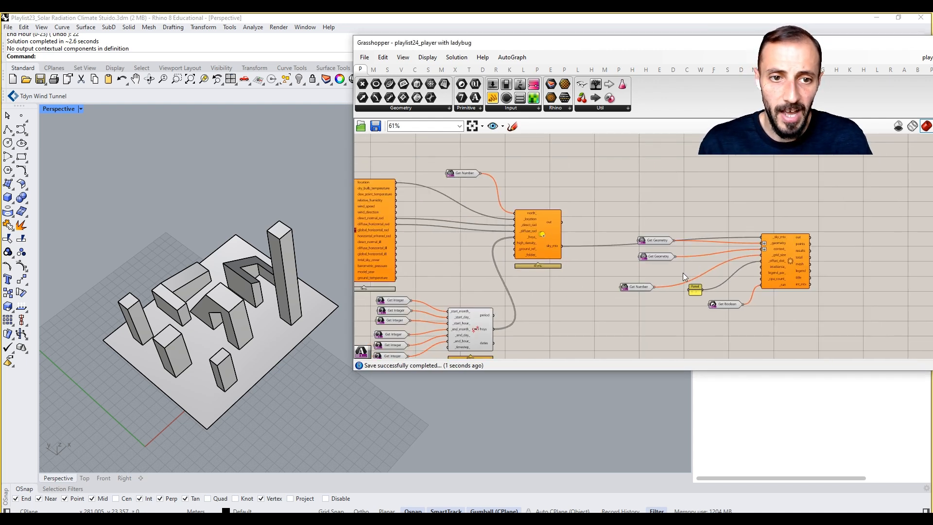
click(656, 240)
right_click(660, 213)
click(707, 188)
drag(708, 188, 715, 225)
drag(742, 196, 639, 316)
right_click(627, 201)
click(636, 219)
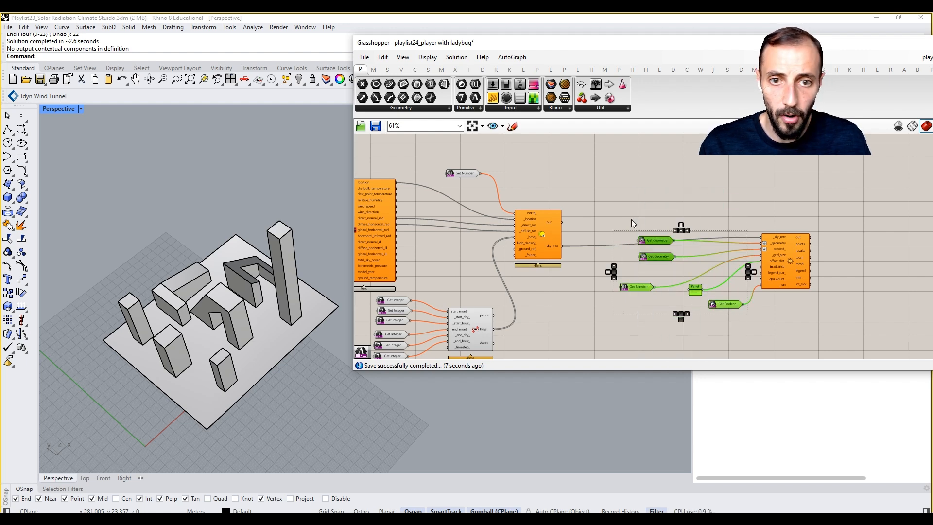
Step: Set the object display mode of all buildings and the ground surface in the Perspective view to Wireframe
click(241, 236)
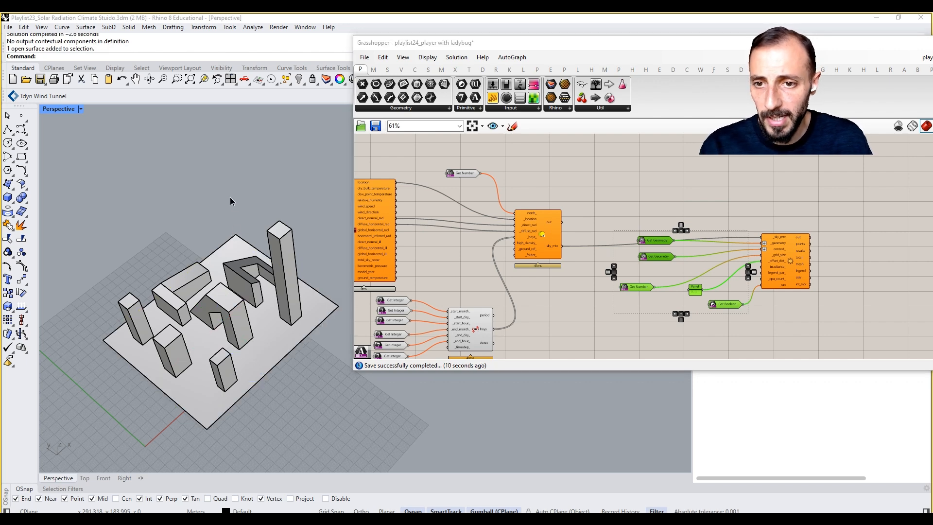
right_drag(229, 196, 225, 229)
text(SetObje)
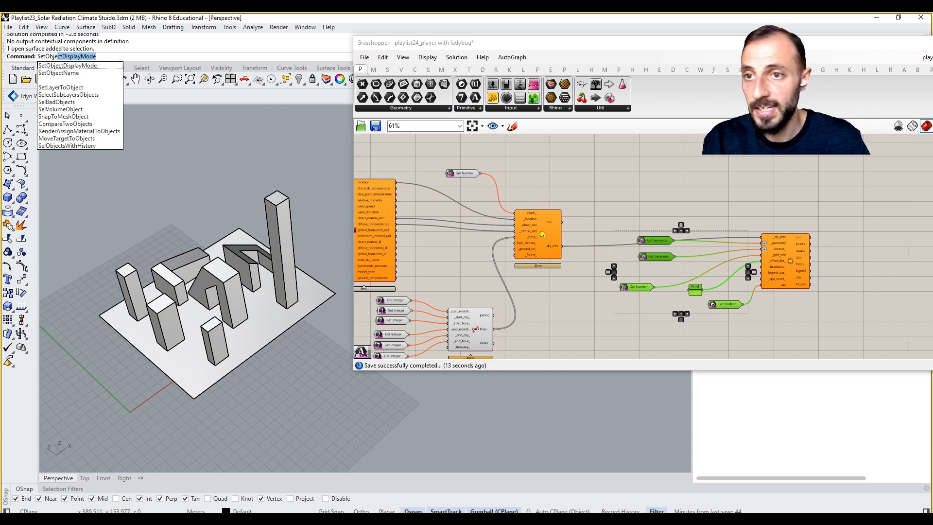
key(Return)
drag(317, 162, 98, 416)
key(Return)
click(123, 57)
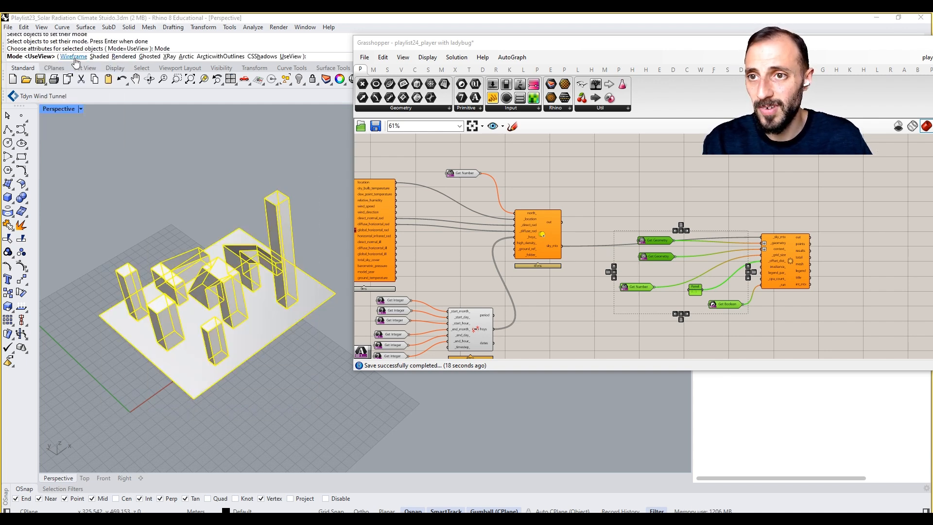
click(74, 56)
Step: Set the object display mode of the four box-shaped towers and the ground surface to Shaded
click(121, 272)
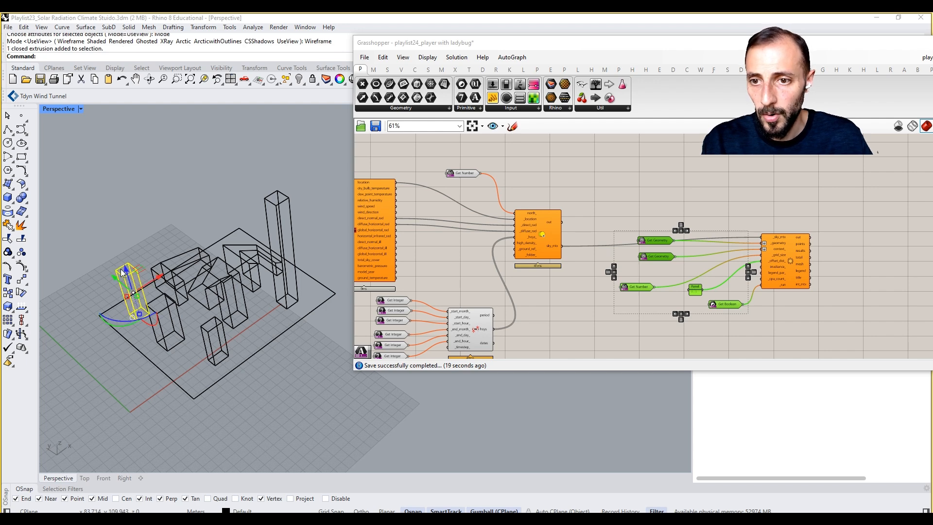
shift+click(183, 339)
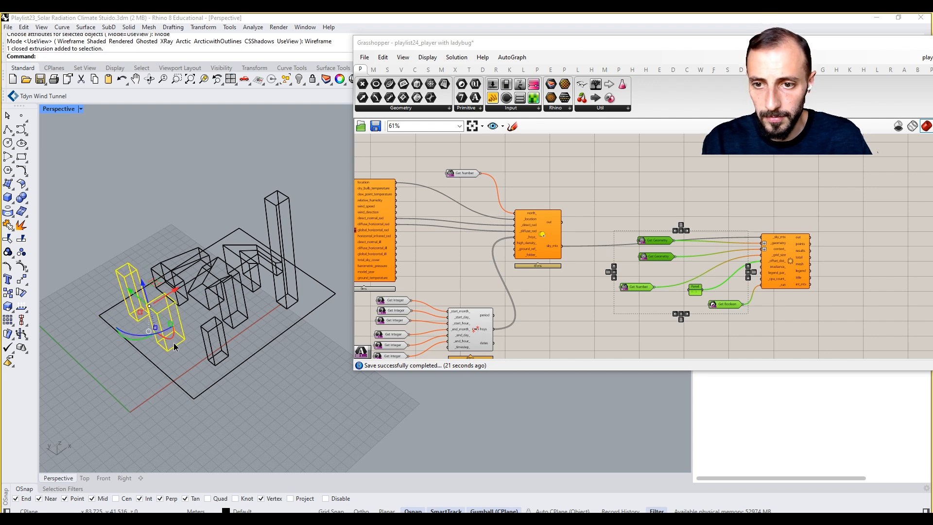
shift+click(207, 349)
shift+click(263, 270)
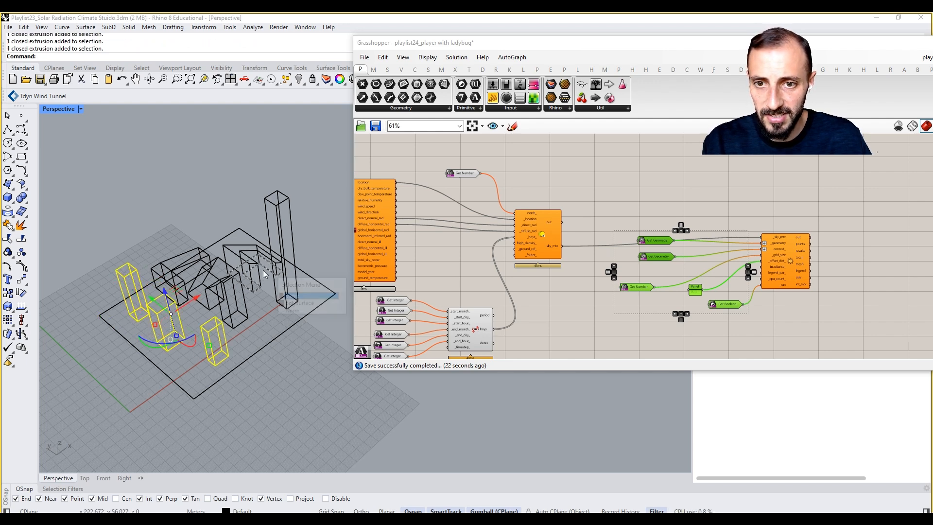
shift+click(281, 250)
right_drag(247, 272, 232, 331)
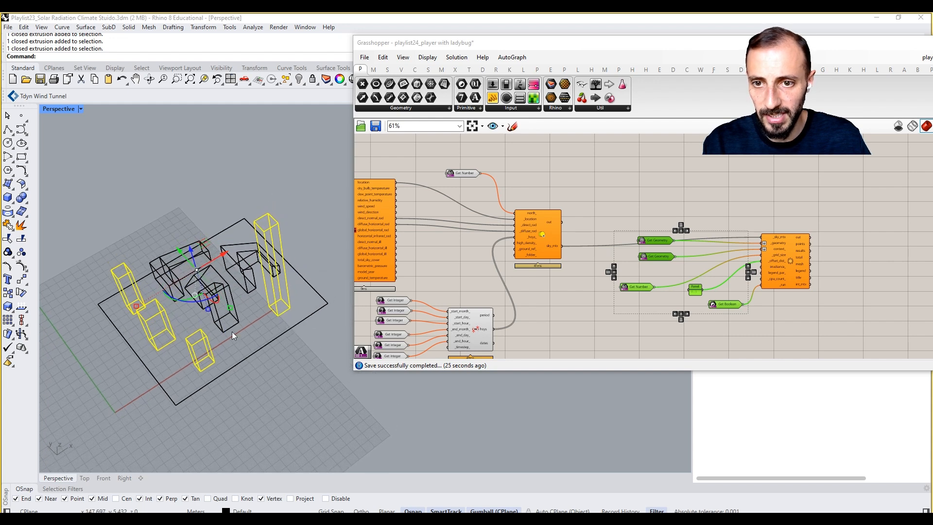
shift+click(231, 329)
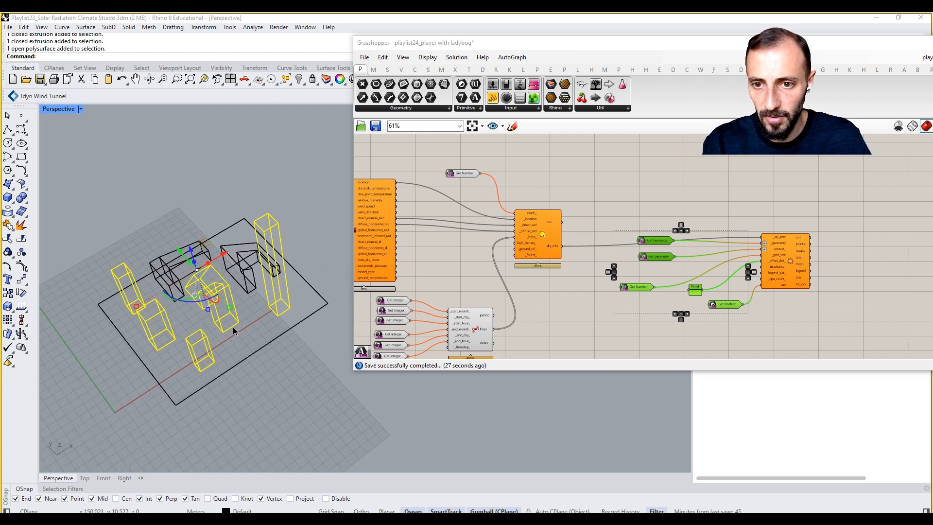
ctrl+click(233, 326)
shift+click(248, 358)
text(Set)
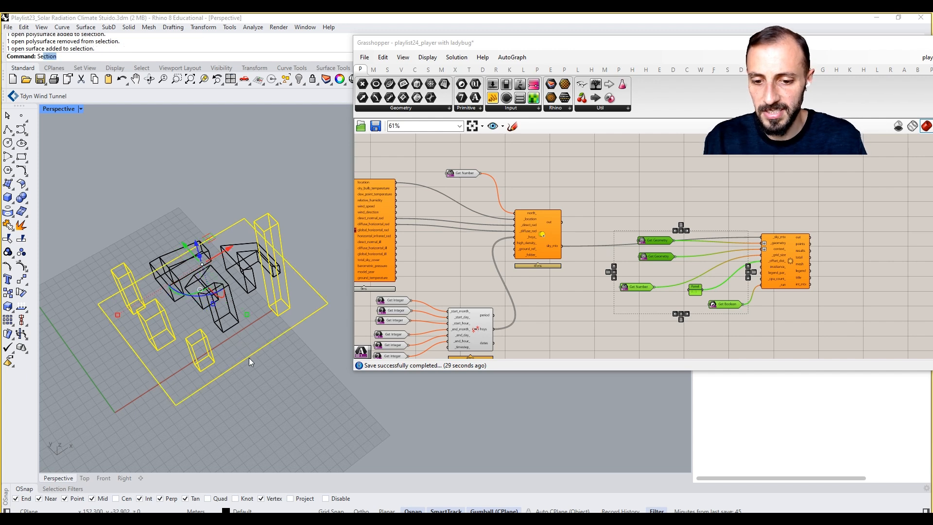
text(T)
key(BackSpace)
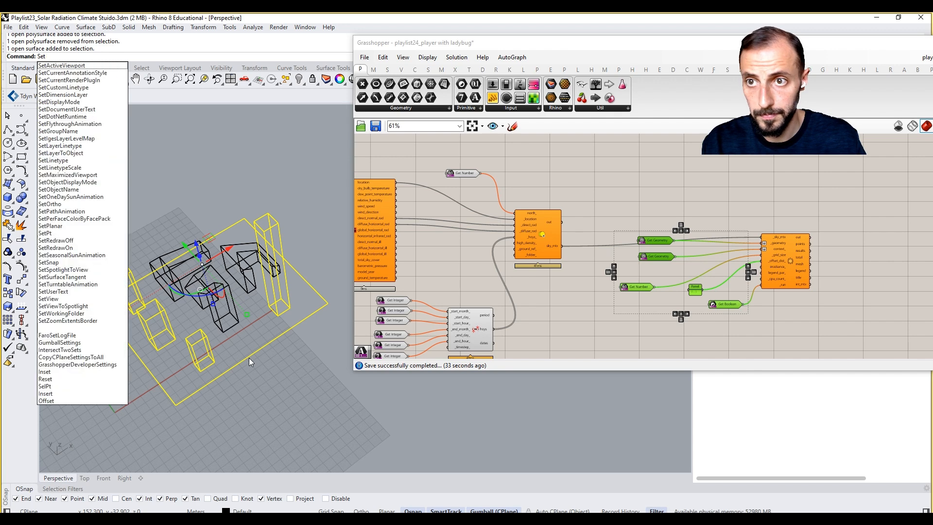
text(ObjectDisplayMode)
key(Return)
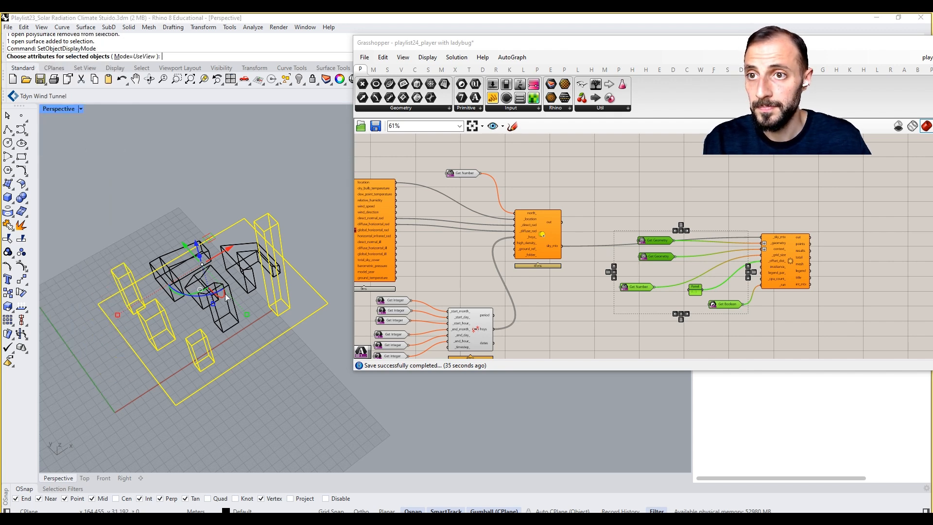
click(95, 59)
click(115, 150)
mouse_move(125, 187)
right_down()
mouse_move(131, 203)
mouse_move(138, 180)
mouse_move(193, 237)
right_up()
Step: Save the Grasshopper Player definition and close the document
right_drag(547, 267, 635, 246)
scroll(634, 244, down, 3)
click(690, 190)
scroll(688, 220, up, 3)
right_drag(680, 266, 731, 272)
scroll(730, 272, down, 2)
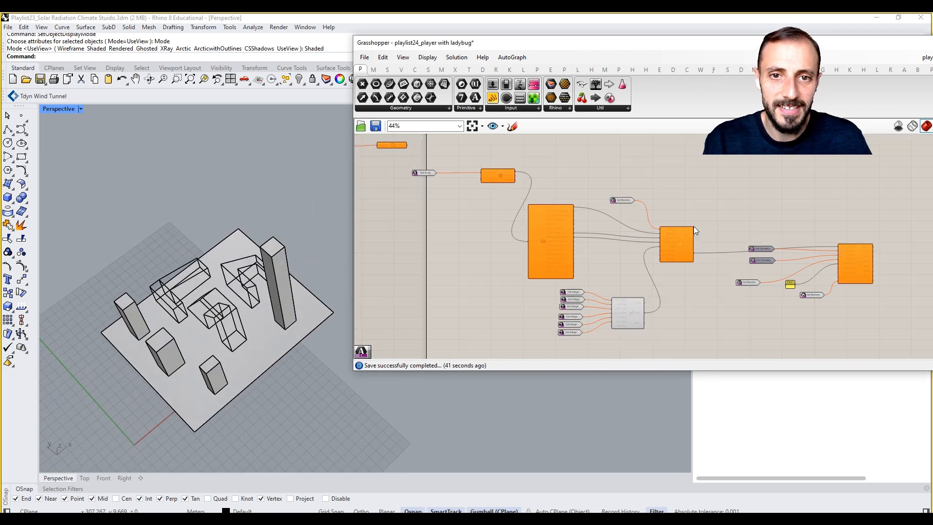
key(ctrl+s)
click(926, 58)
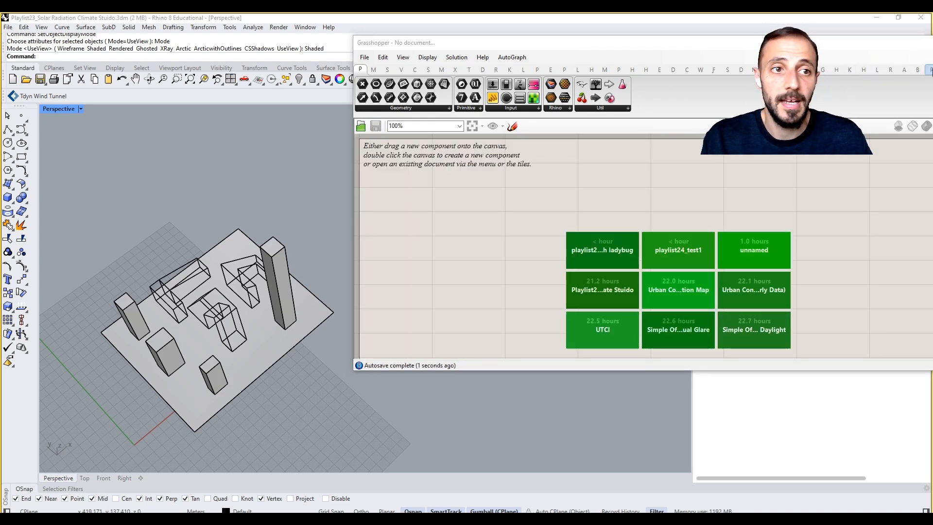
Step: Move the Grasshopper window aside and run playlist24_player with ladybug.gh in Grasshopper Player
drag(510, 43, 255, 84)
drag(450, 91, 816, 95)
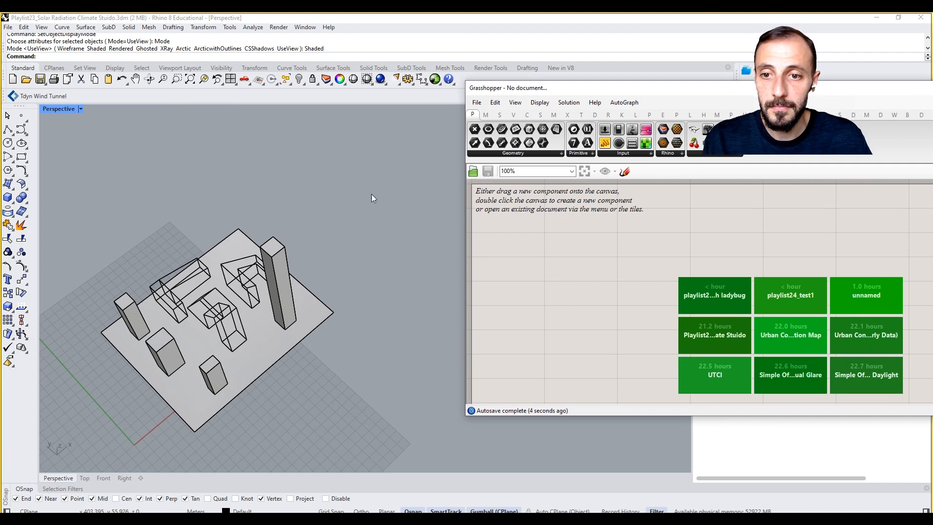
click(440, 83)
click(450, 97)
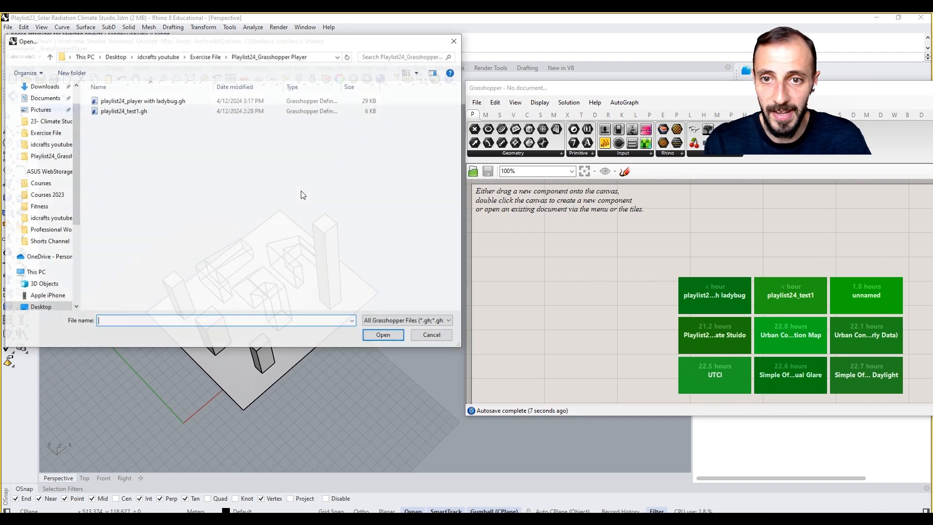
double_click(160, 98)
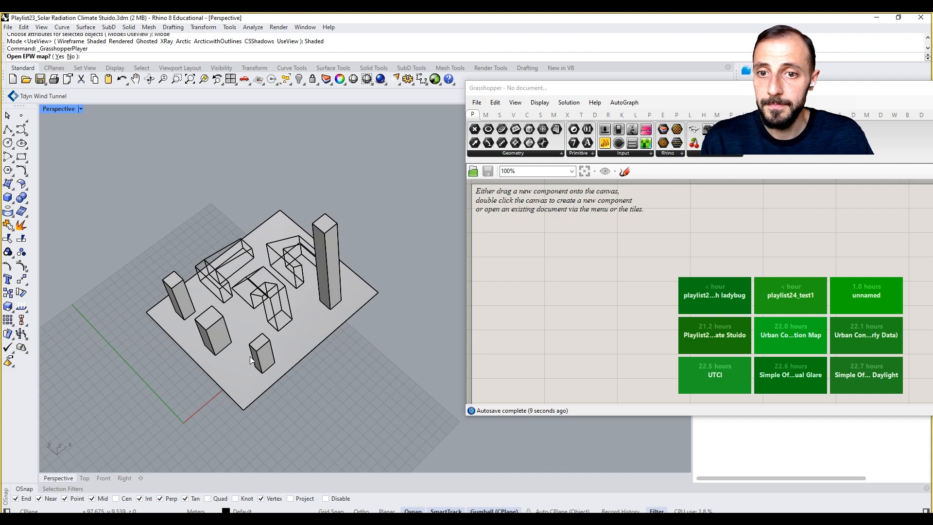
Step: Open the EPW map, copy the Boston-Logan weather file link, and paste it into Rhino's weather data prompt
click(60, 56)
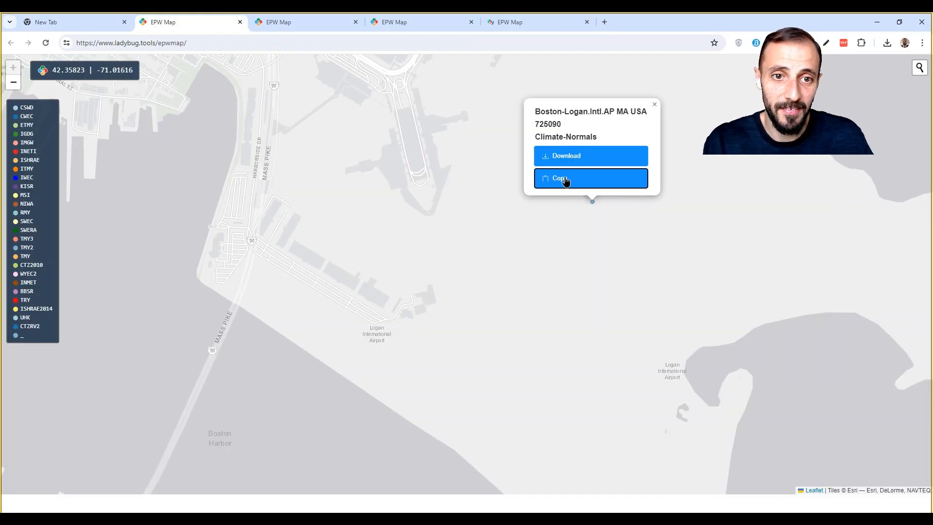
click(565, 180)
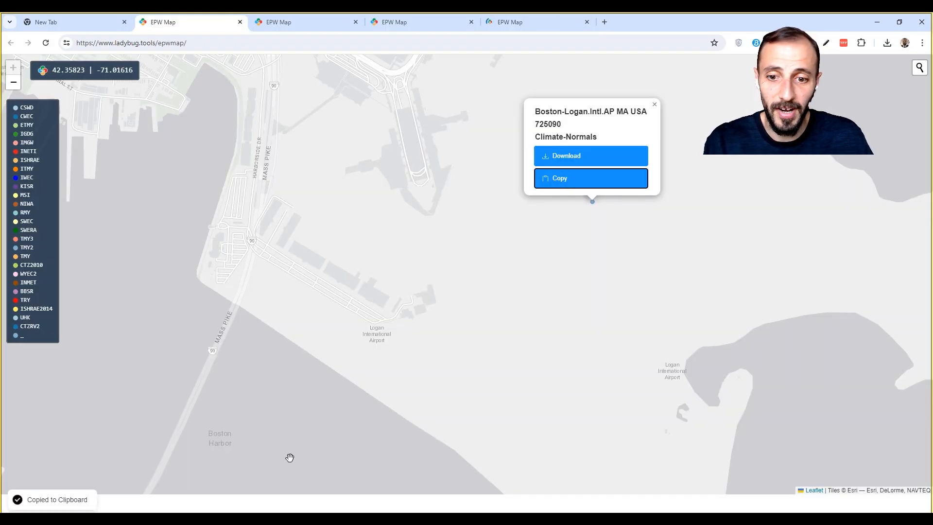
key(alt+Tab)
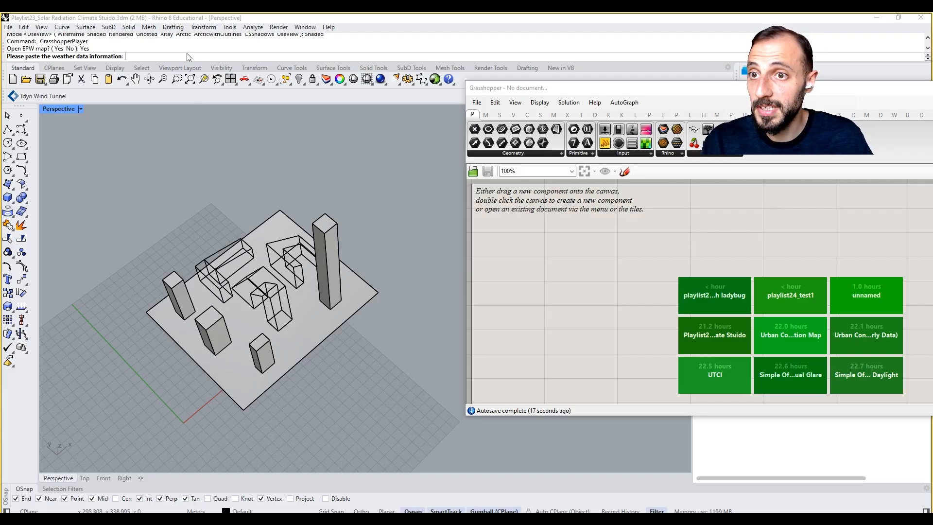
key(ctrl+v)
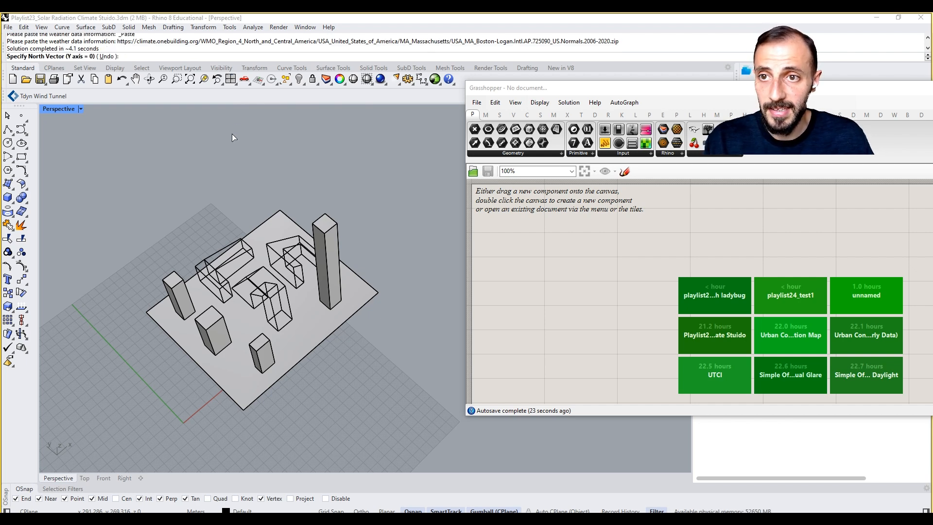
Step: Set the North Vector to 0, and cancel the Player run at the analysis geometry prompt
text(0)
key(Return)
text(0)
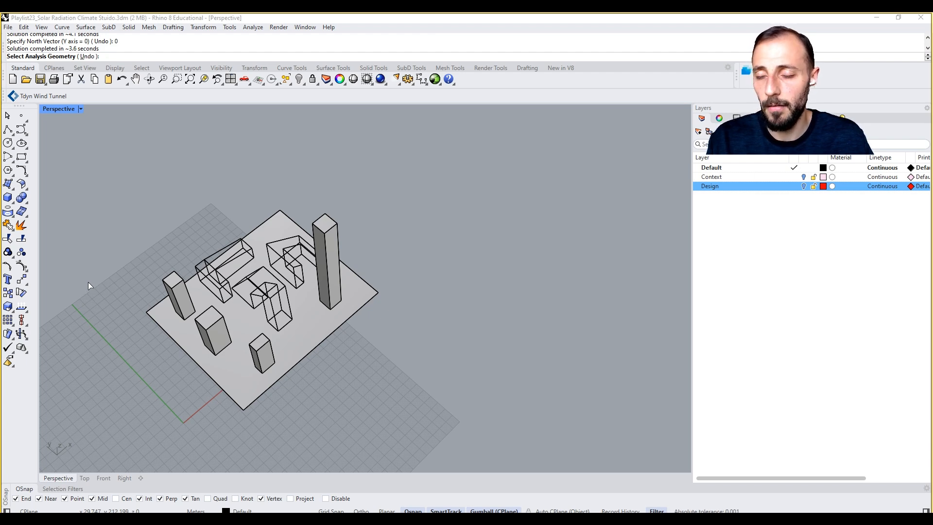
key(Escape)
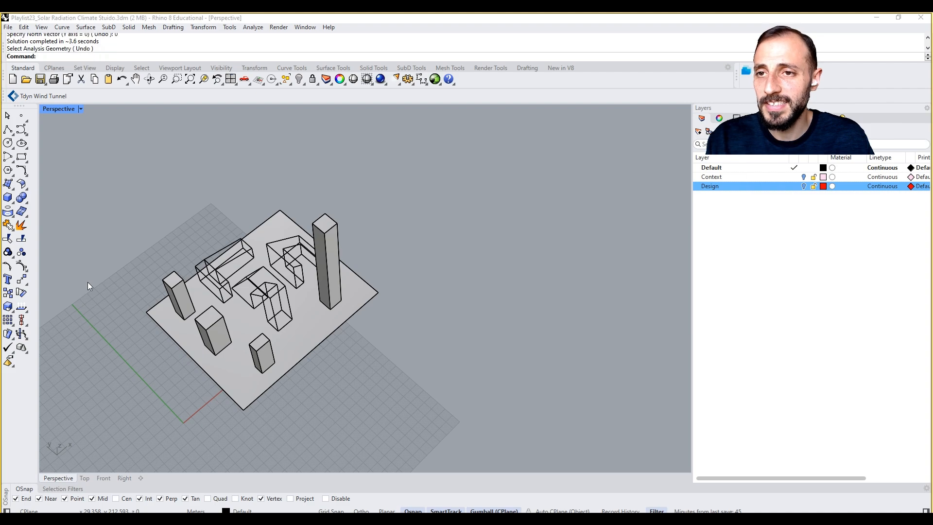
Step: Restart Grasshopper and reopen the playlist24_player with ladybug definition
click(435, 79)
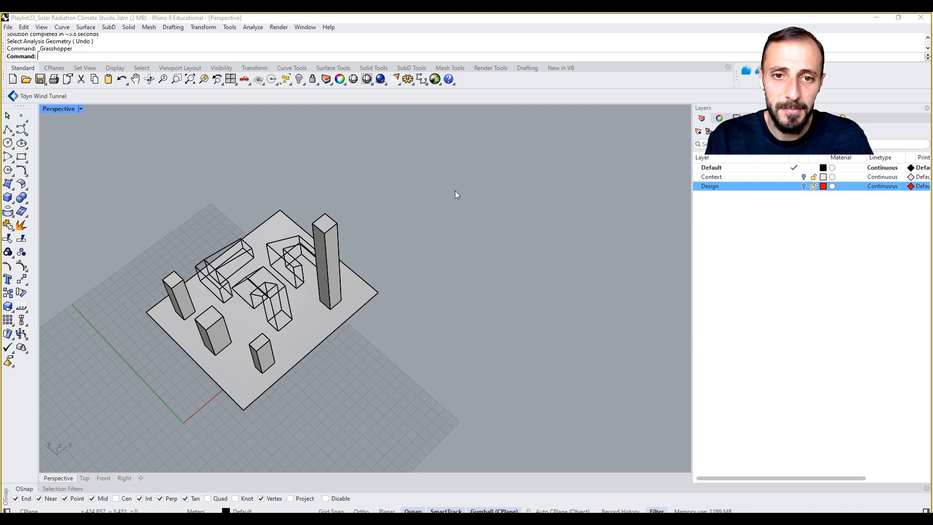
click(436, 80)
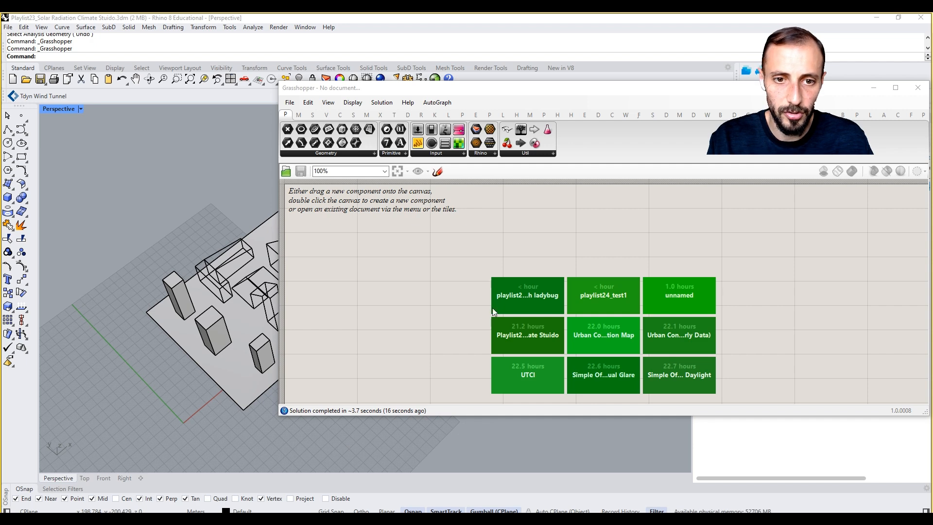
click(506, 299)
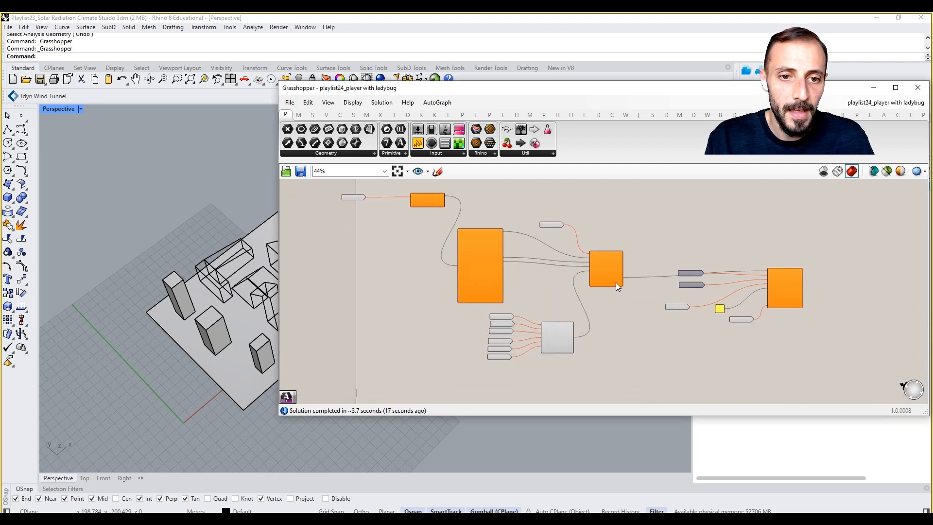
Step: Move the radiation component and its connected inputs down the canvas, below the Get Integer parameters
drag(805, 203, 535, 396)
click(579, 322)
drag(820, 223, 564, 369)
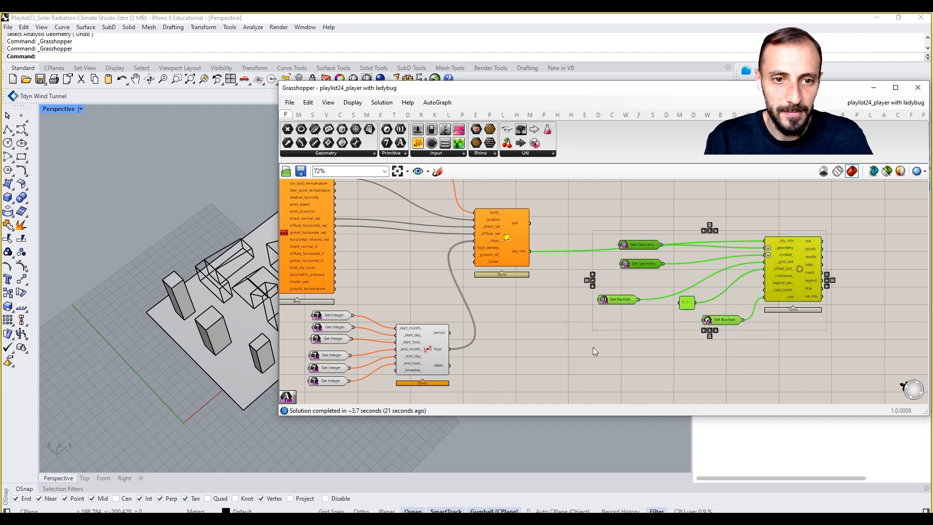
drag(637, 264, 638, 339)
click(629, 312)
scroll(628, 312, down, 3)
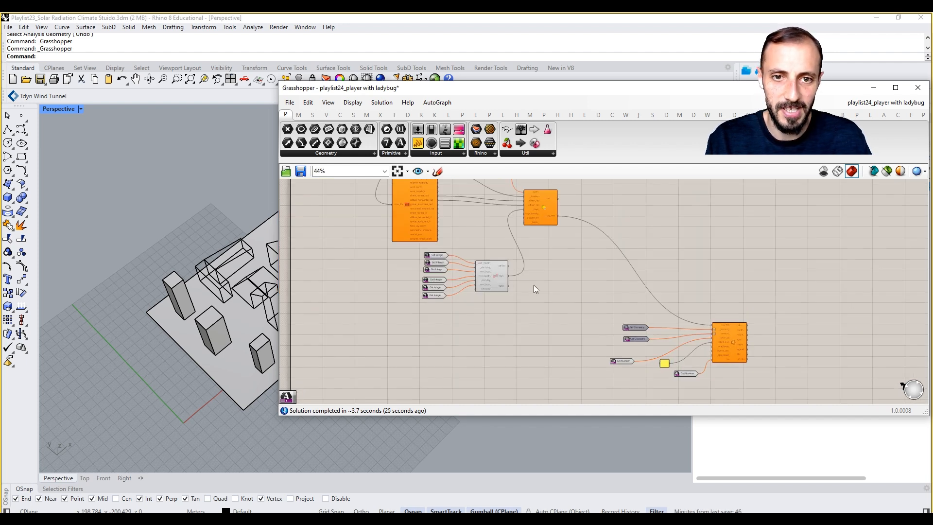
right_drag(516, 277, 572, 343)
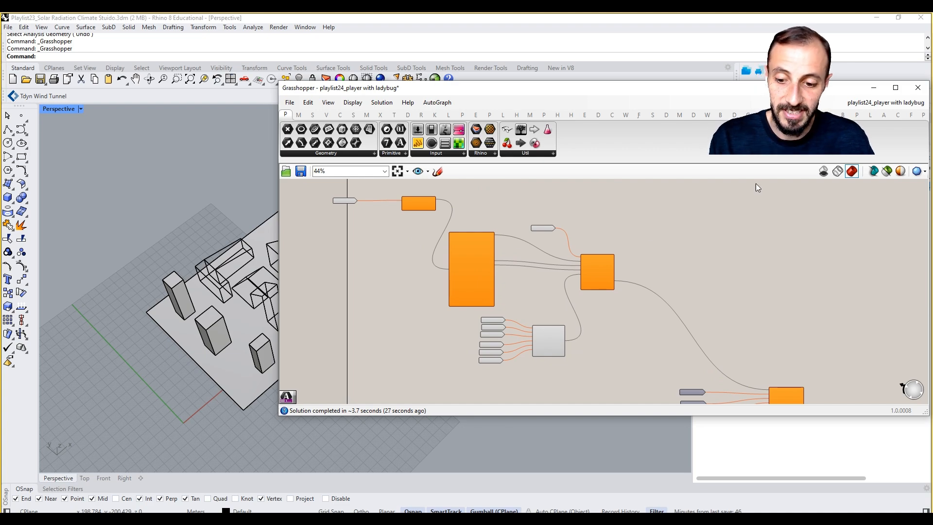
Step: Save and close the rearranged definition, and close the Grasshopper window
key(ctrl+s)
click(907, 116)
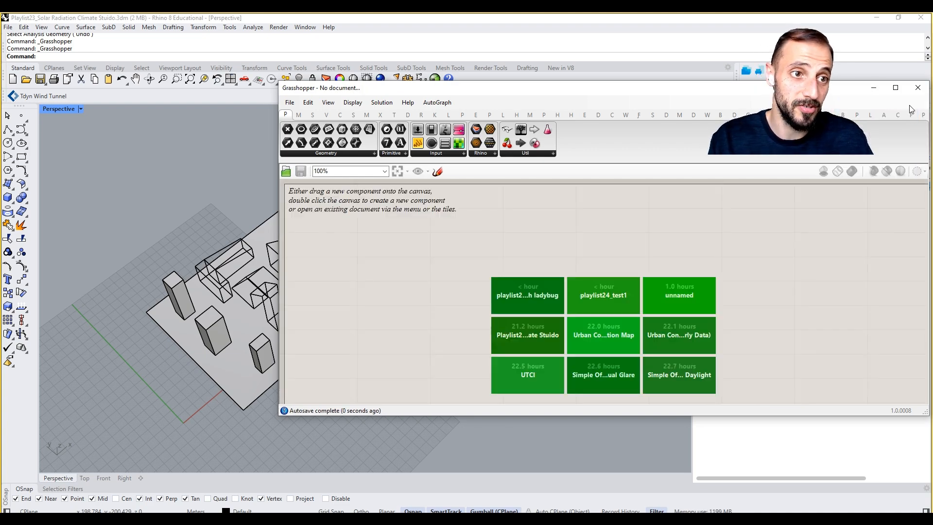
click(918, 88)
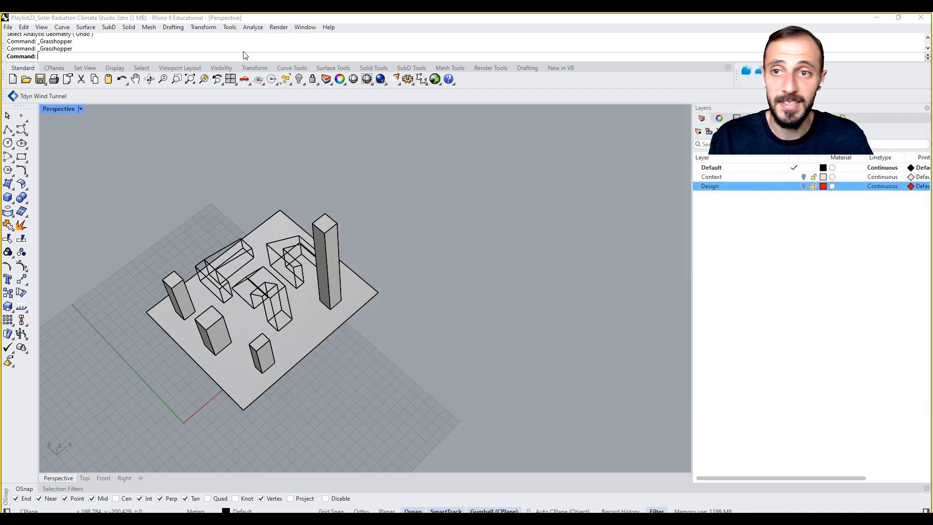
Step: Rerun playlist24_player with ladybug.gh in Grasshopper Player and bring up the EPW map page showing the Boston-Logan station
click(439, 82)
click(463, 98)
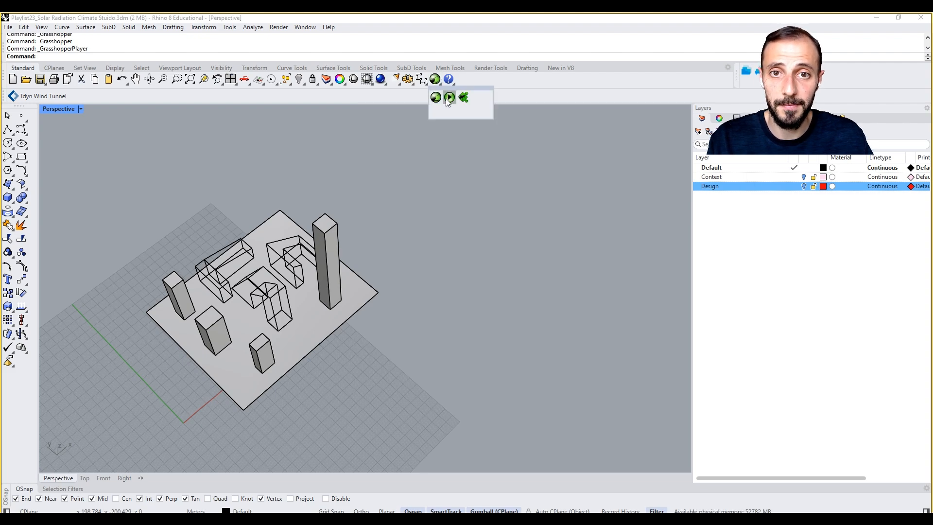
click(187, 102)
double_click(186, 102)
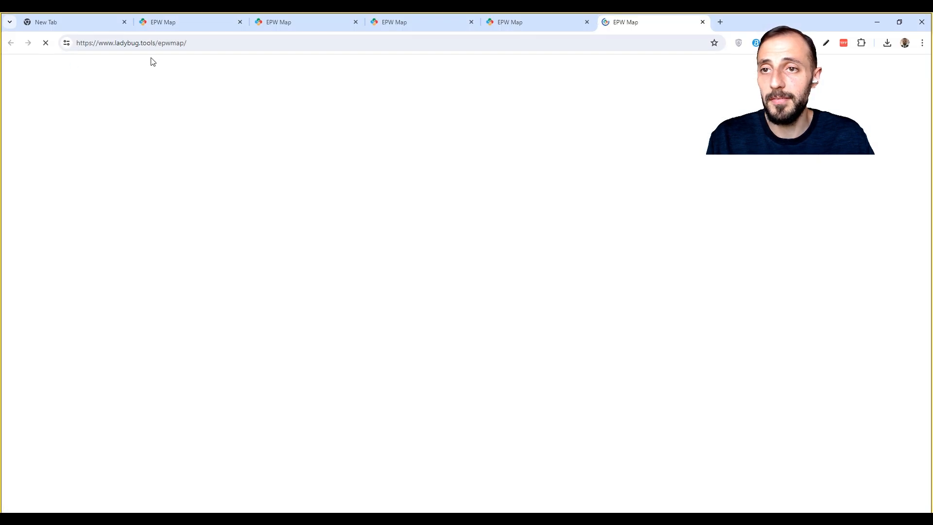
click(163, 21)
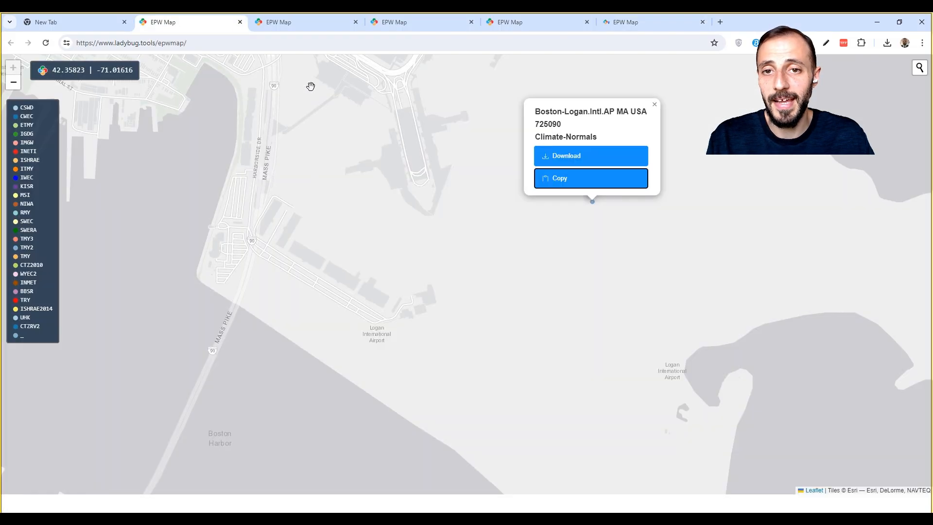
Step: Copy the Boston-Logan Climate-Normals weather link, supply it at Rhino's weather data prompt, and set the north vector to 0
click(592, 187)
key(alt+Tab)
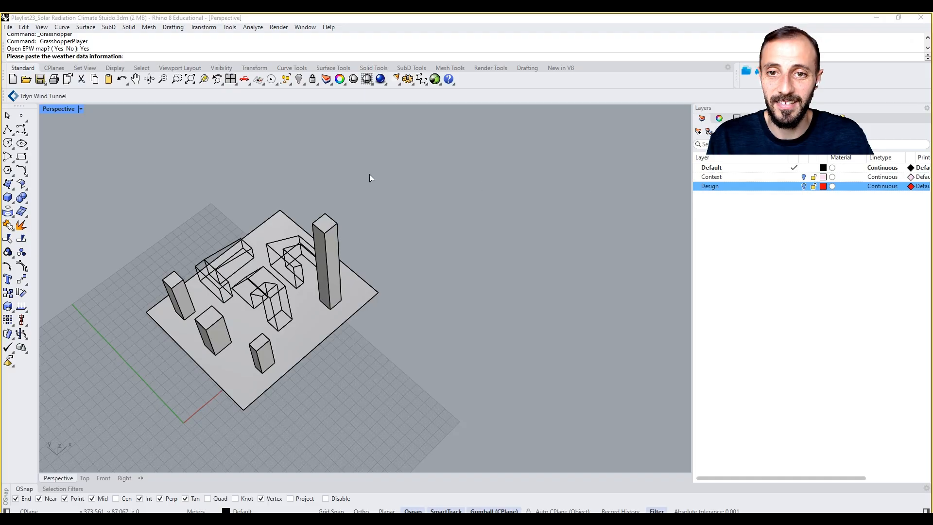
key(ctrl+v)
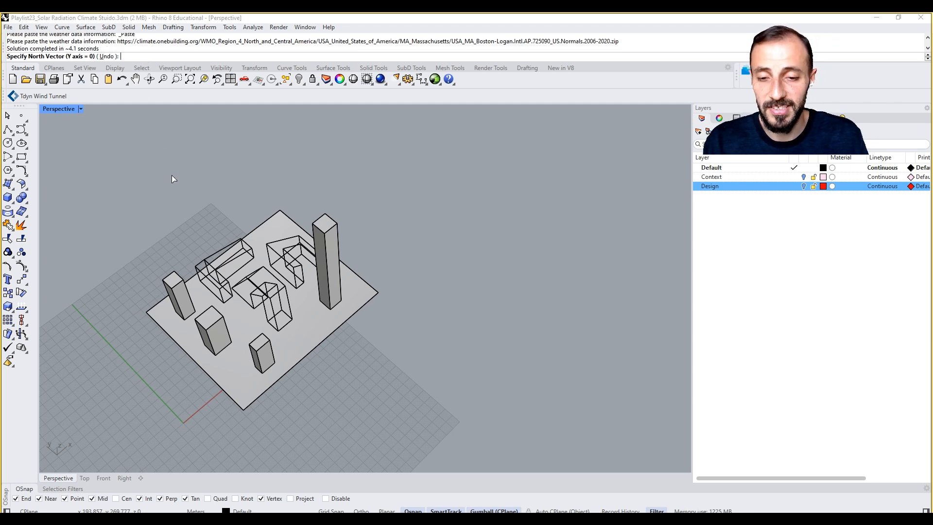
key(Return)
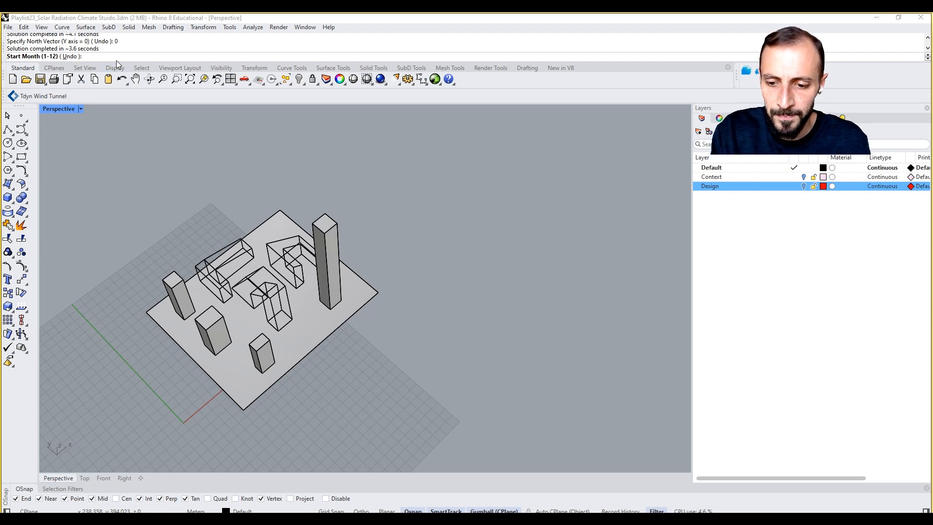
Step: Set the start of the analysis period to month 1, day 1, hour 6
text(1)
key(Return)
text(1)
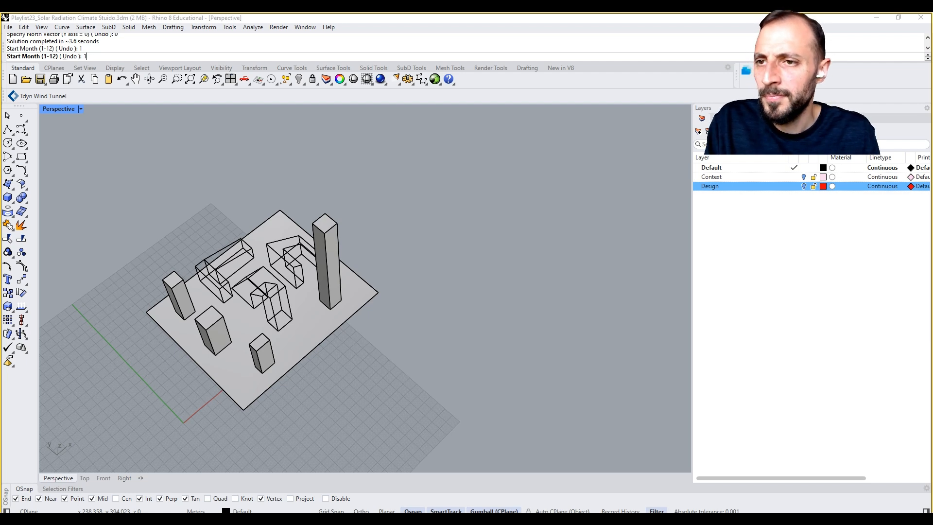
key(Return)
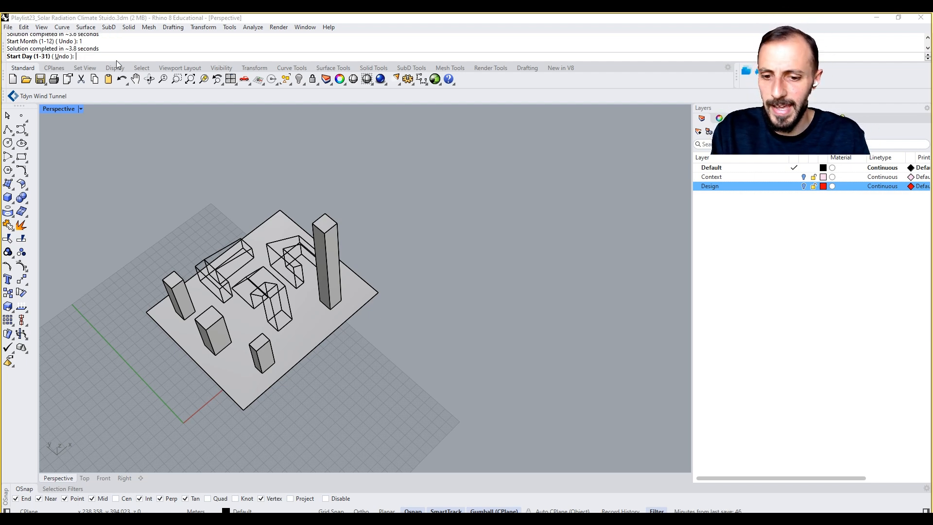
text(1)
key(Return)
text(1)
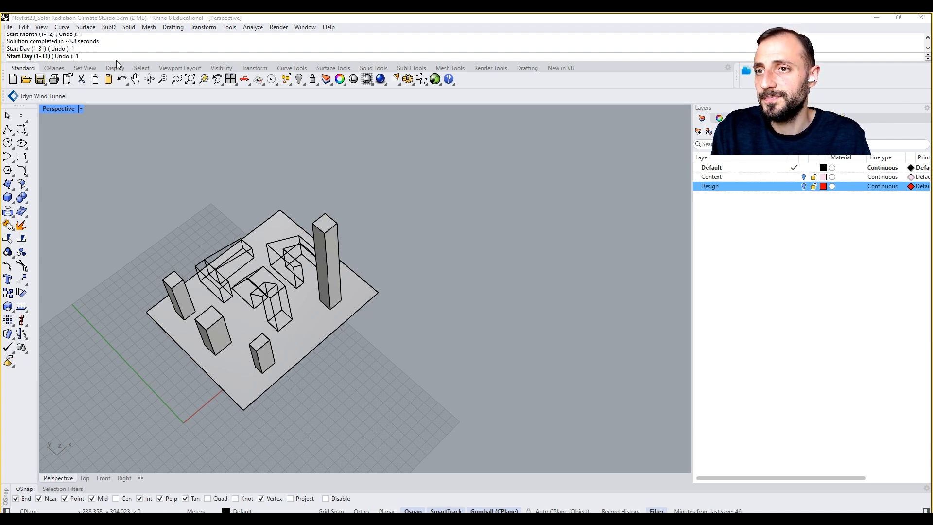
key(Return)
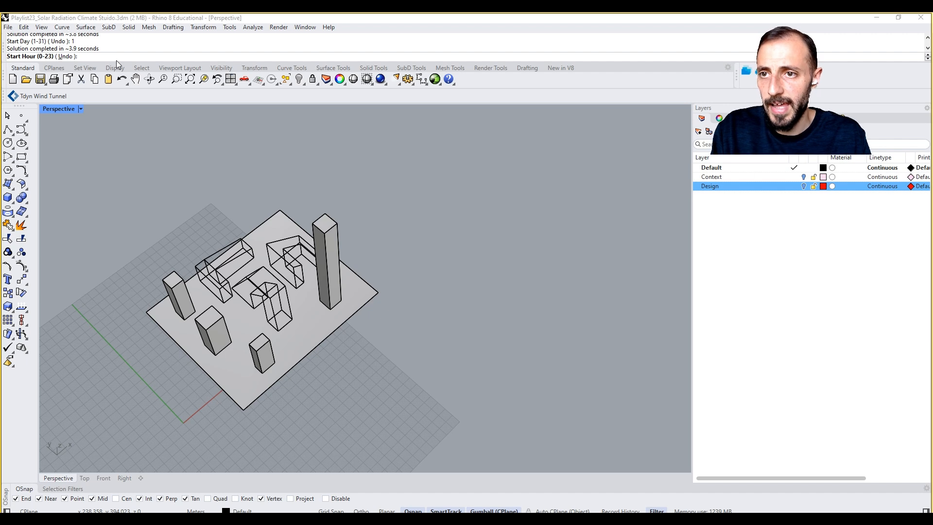
text(6)
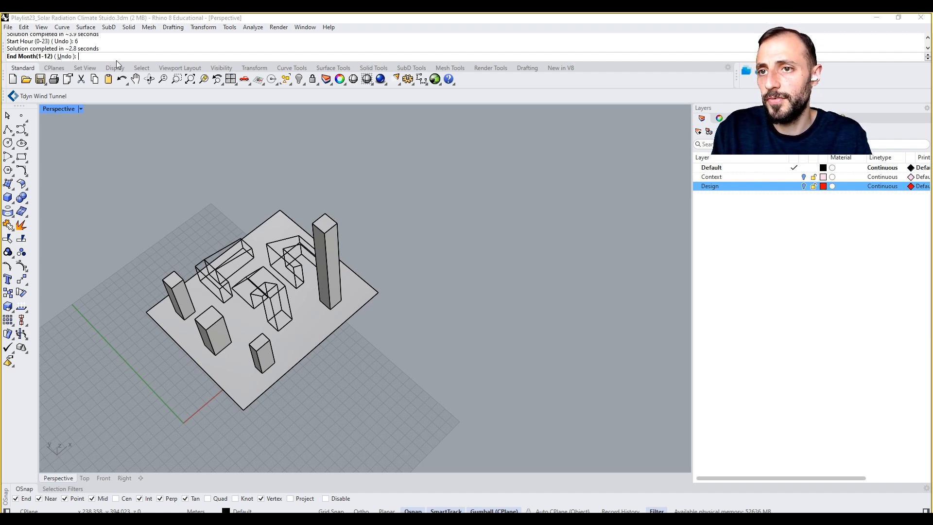
text(1)
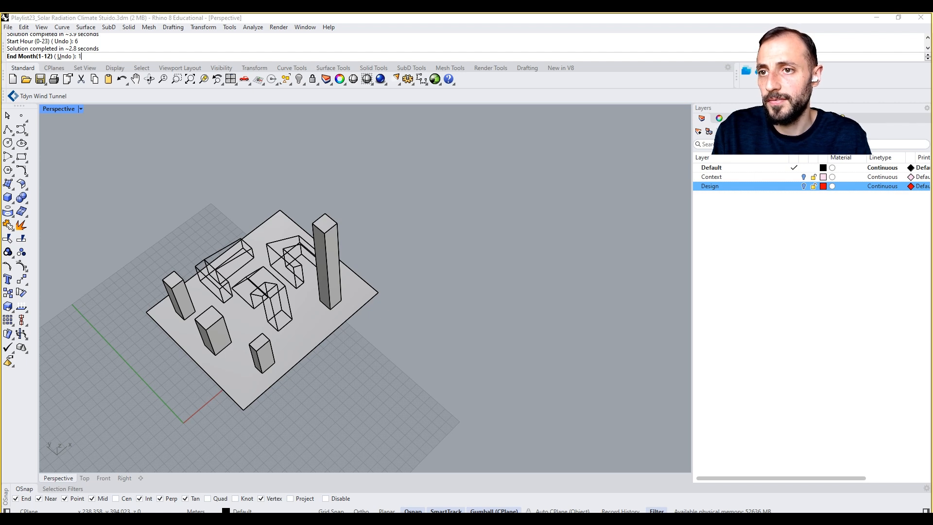
Step: Set the end of the analysis period to month 1, day 31, hour 22
key(Return)
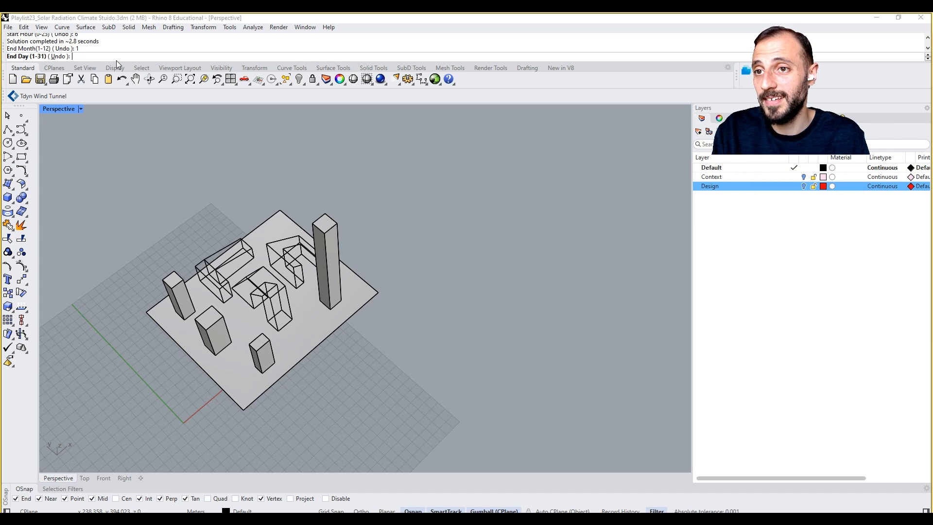
text(31)
key(Return)
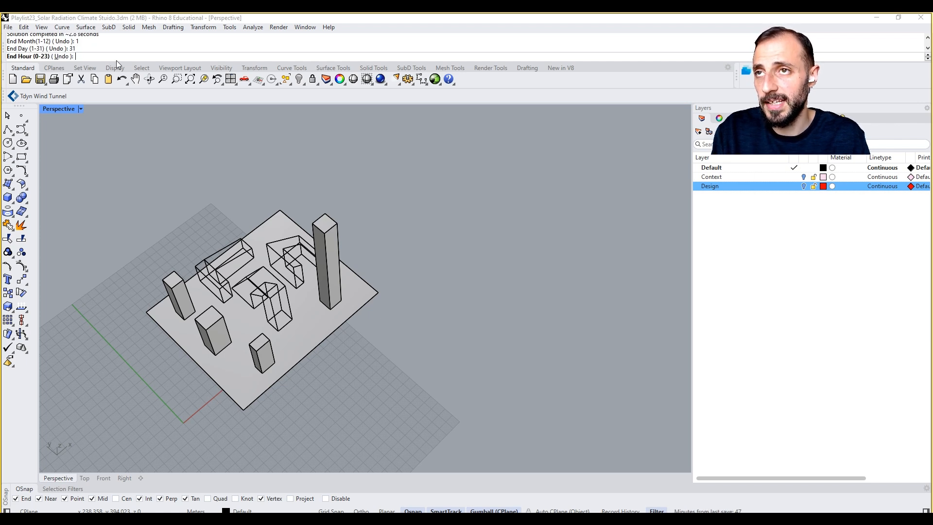
text(22)
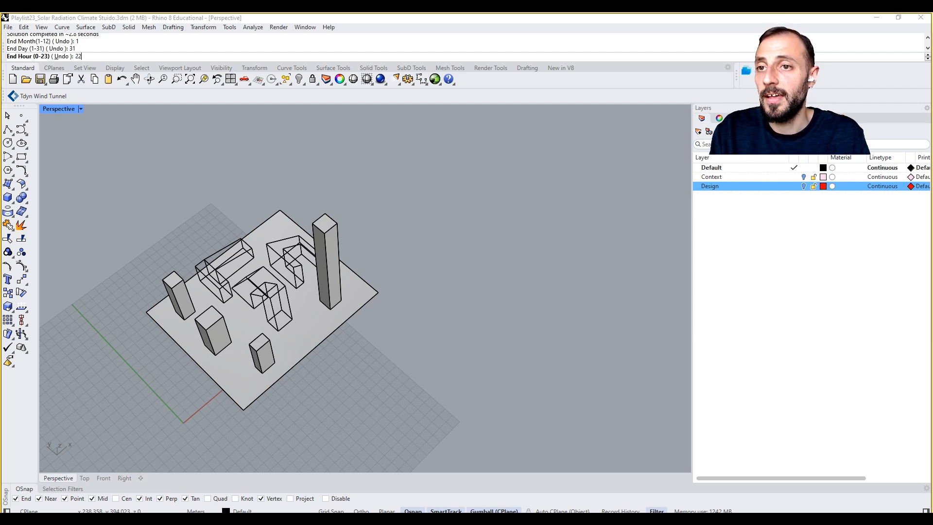
key(Return)
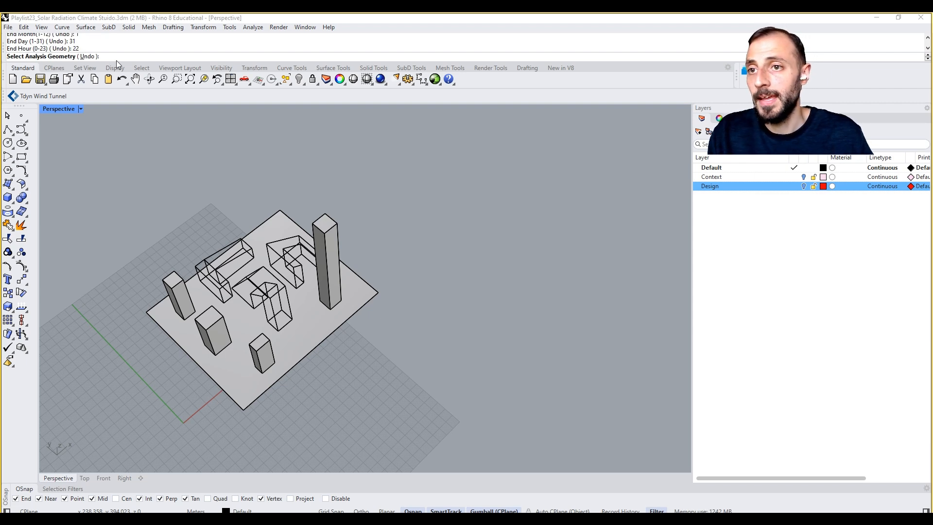
Step: Try to pick the wireframe design buildings as analysis geometry, and abandon the Player run at the remaining prompts
click(281, 253)
key(Return)
key(Return)
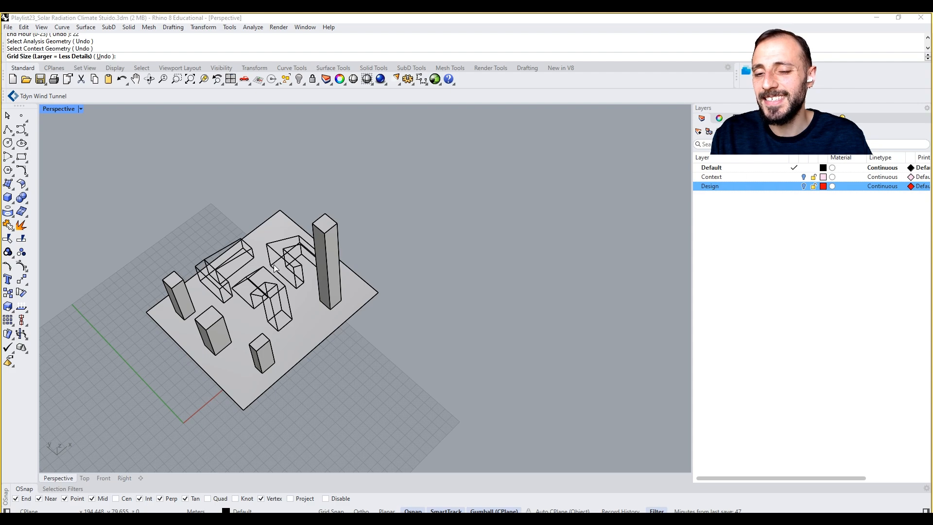
key(Return)
Step: Reopen the playlist24_player with ladybug definition in Grasshopper and set the upper input limit of both Get Geometry parameters to 100
click(437, 80)
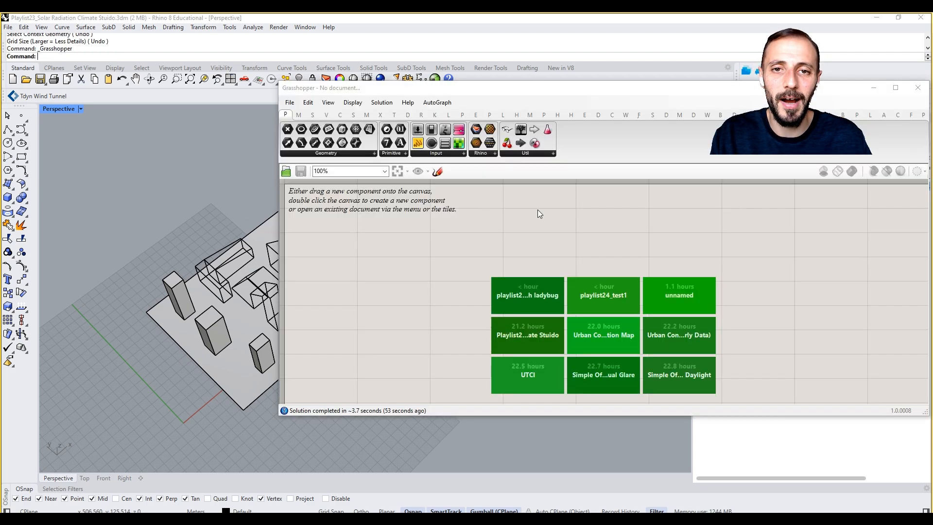
click(603, 294)
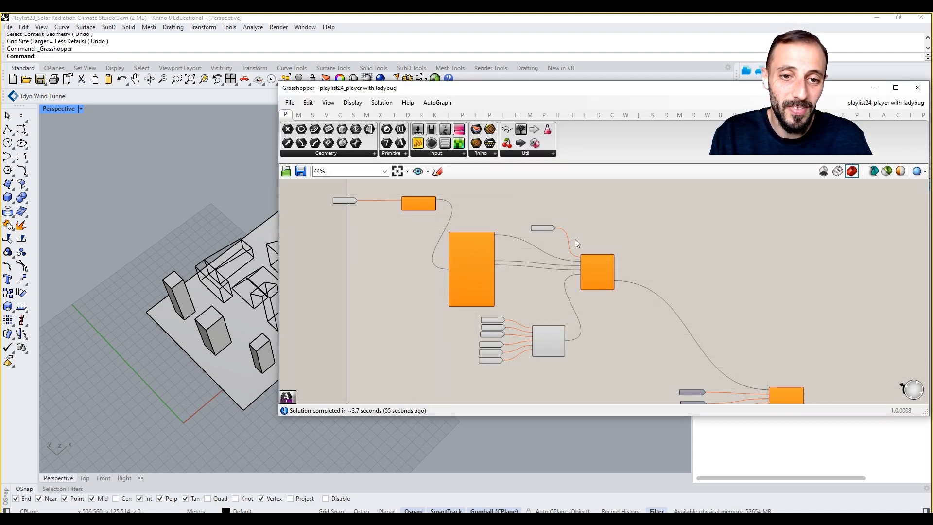
scroll(553, 277, up, 2)
right_drag(593, 266, 461, 232)
right_drag(685, 334, 637, 266)
scroll(583, 316, up, 3)
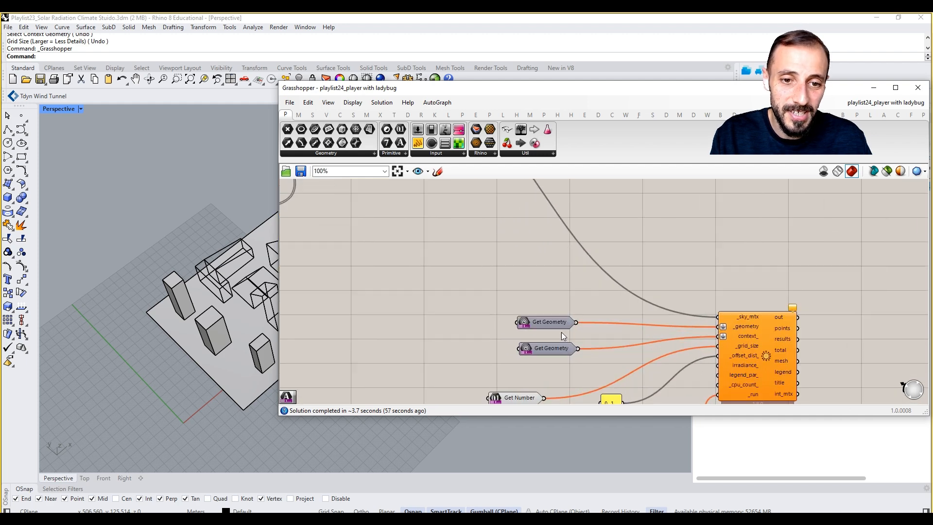
right_click(557, 325)
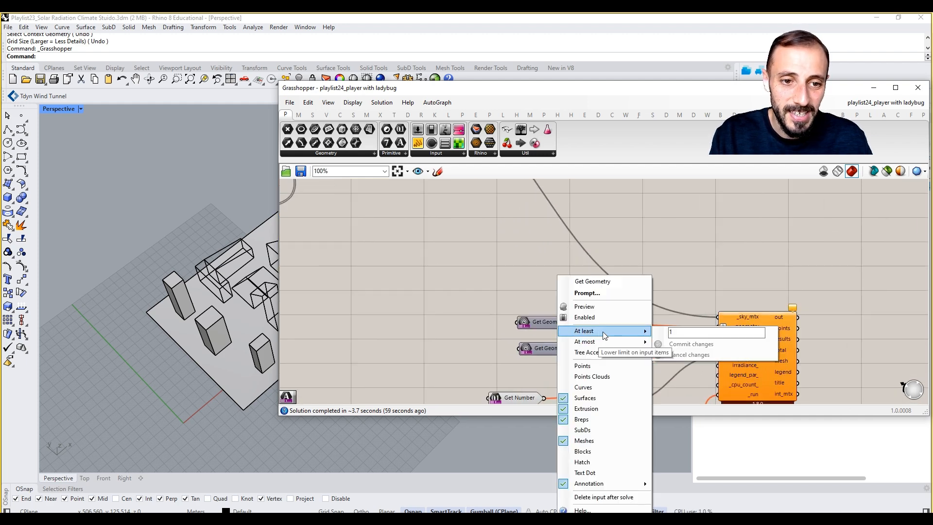
mouse_move(600, 341)
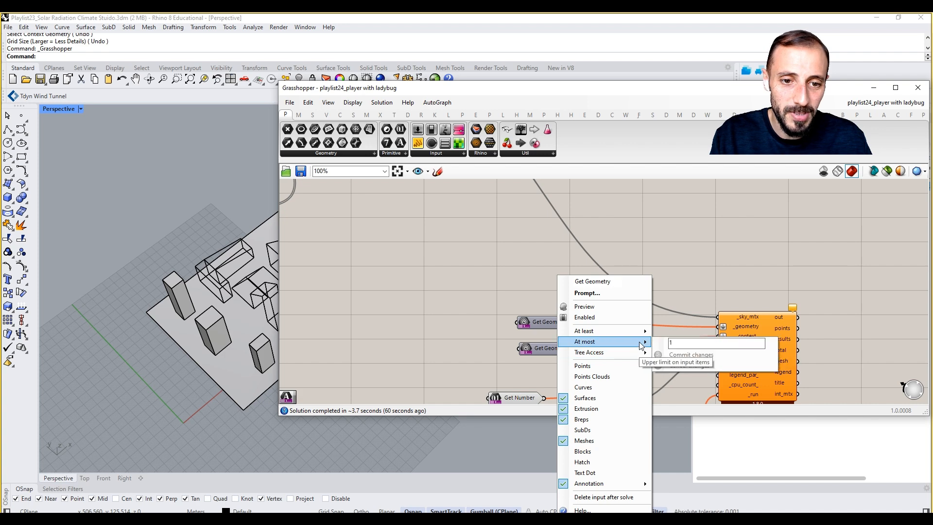
text(100)
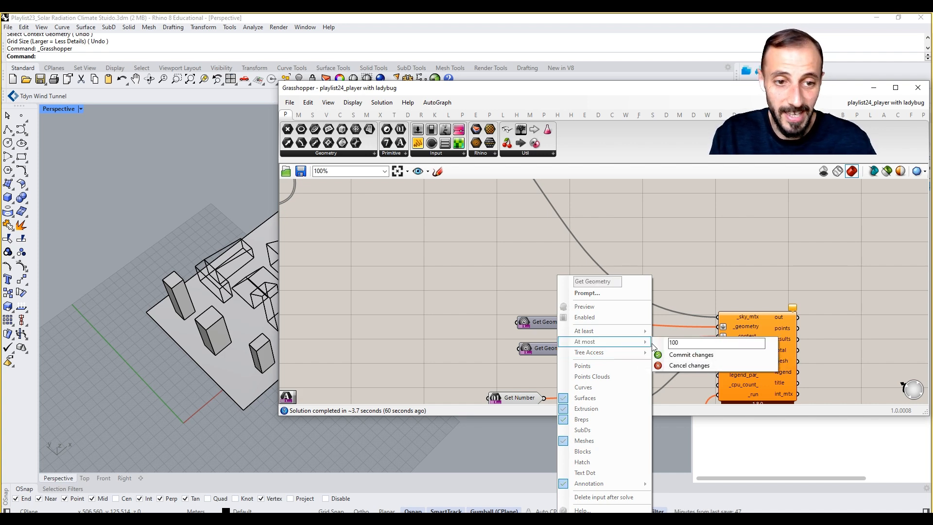
click(675, 357)
right_click(546, 349)
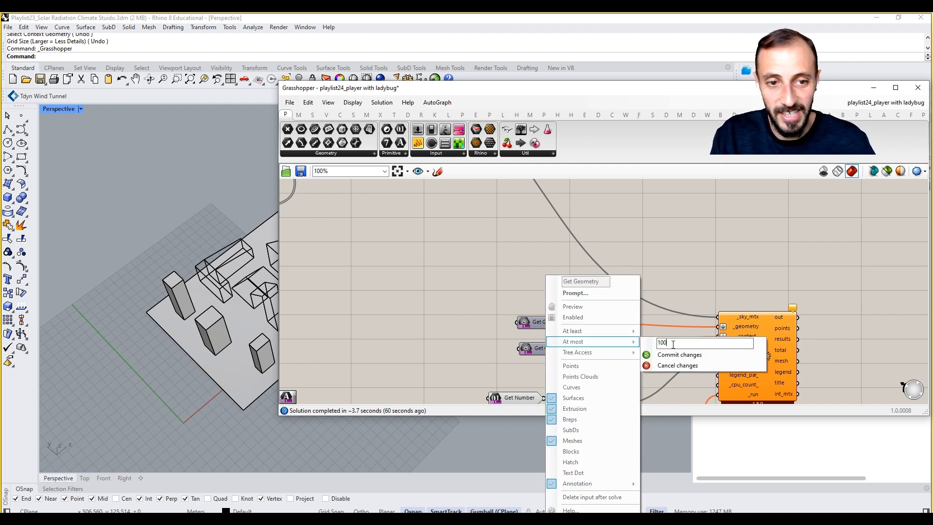
click(679, 355)
Step: Save and close the definition with the raised geometry limits, and close the Grasshopper window
right_drag(666, 286, 648, 246)
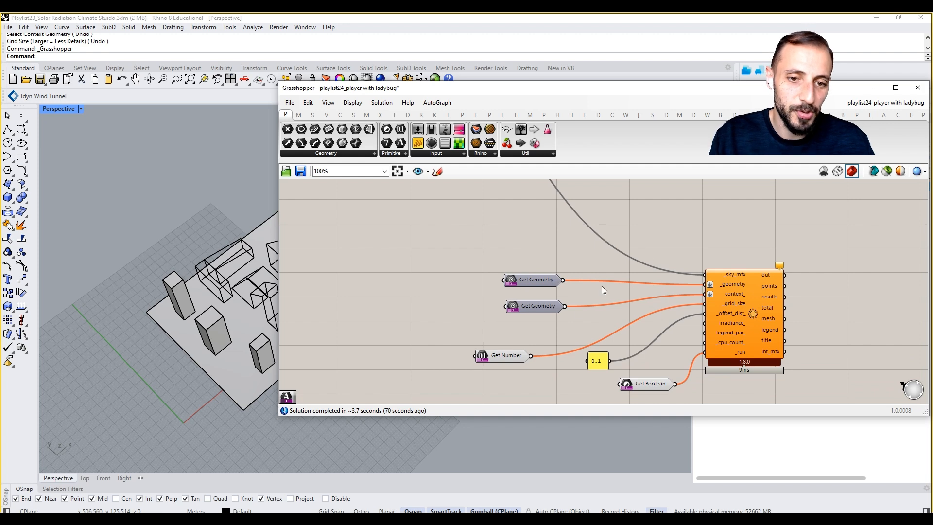
key(ctrl+s)
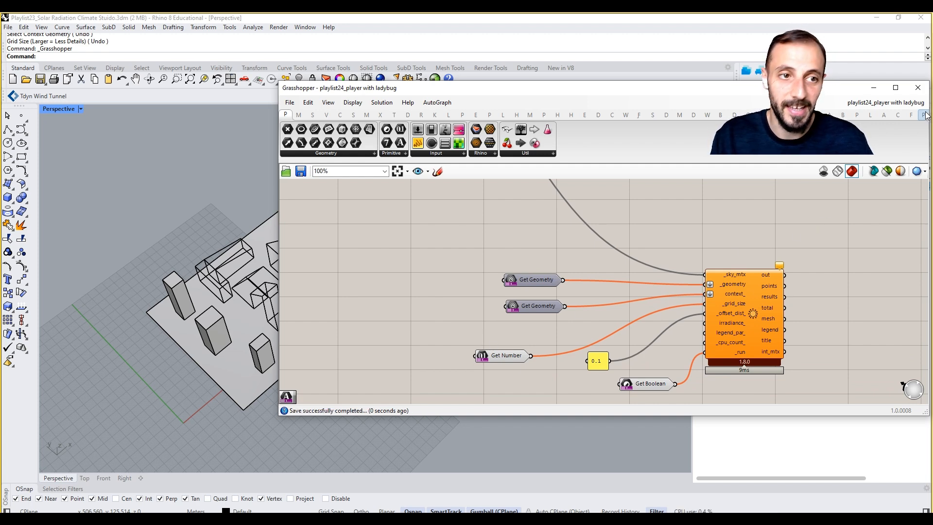
click(916, 102)
click(905, 117)
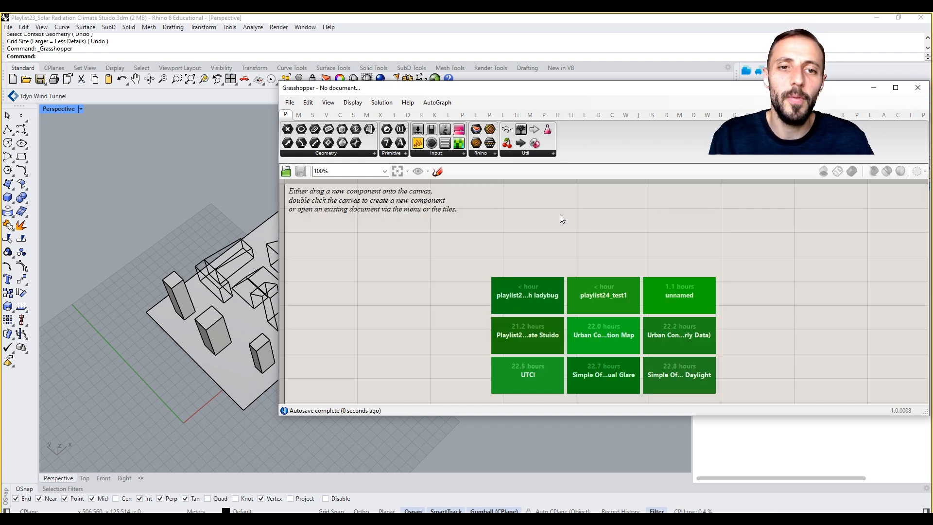
click(918, 88)
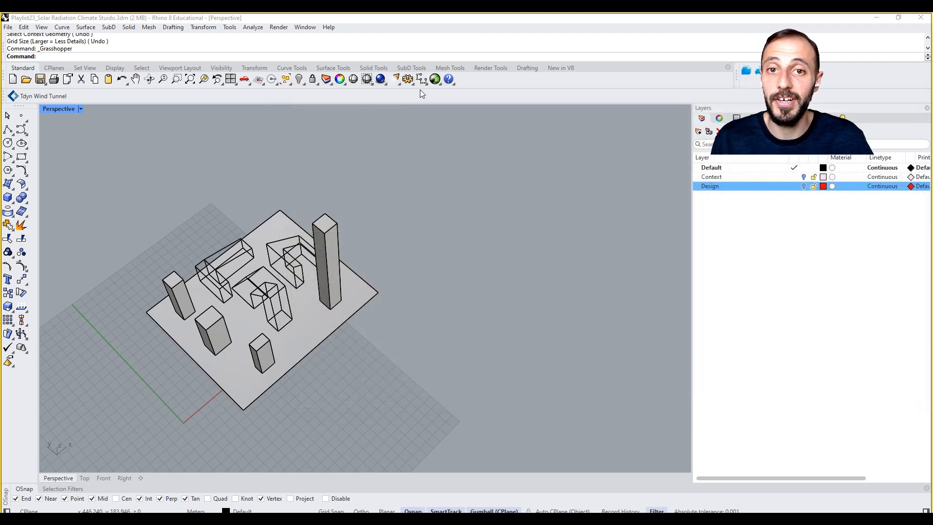
Step: Run playlist24_player with ladybug.gh in Grasshopper Player again and bring up the EPW map page showing the Boston-Logan station
click(440, 83)
click(450, 98)
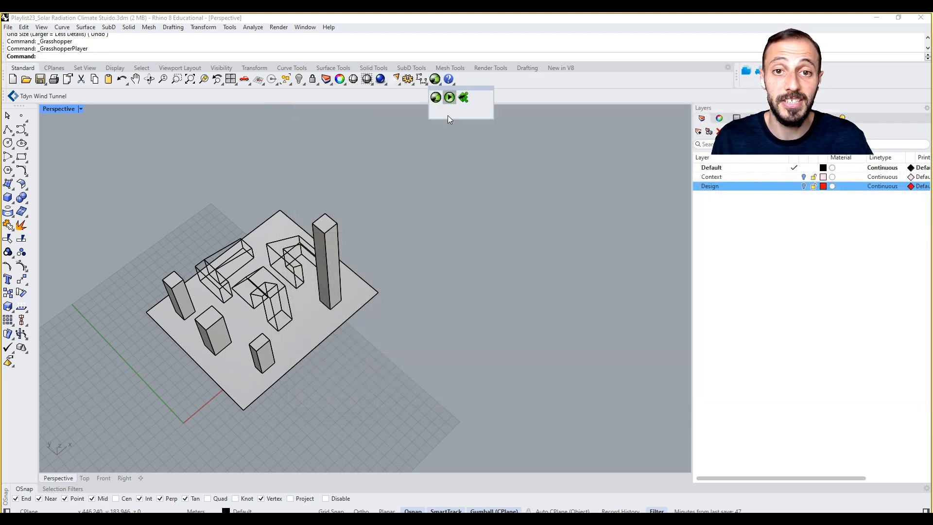
click(204, 100)
double_click(204, 100)
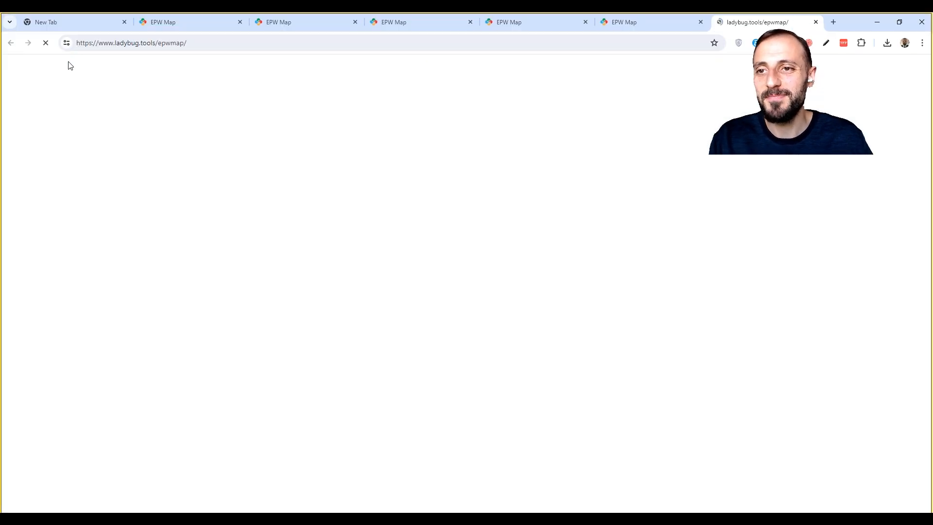
click(163, 21)
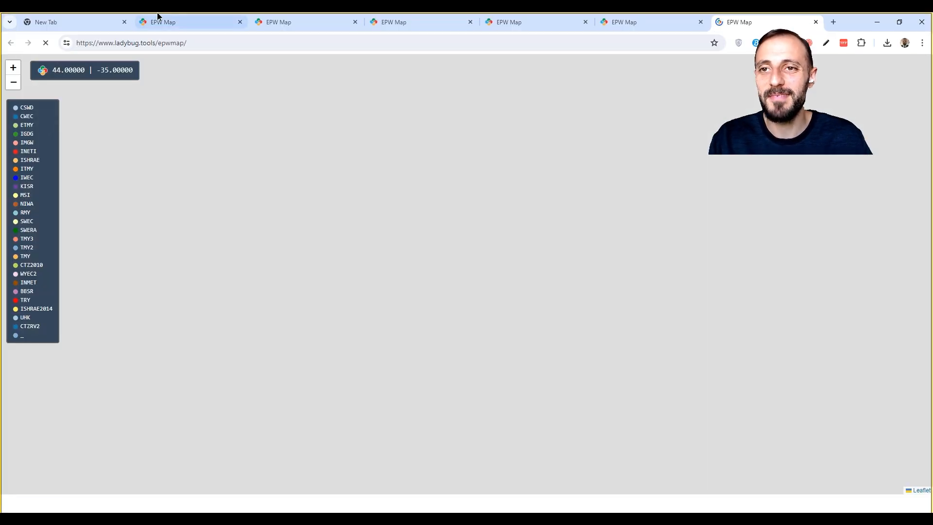
Step: Copy the Boston-Logan weather file link into the weather data prompt in Rhino and set the north vector to 0
click(583, 180)
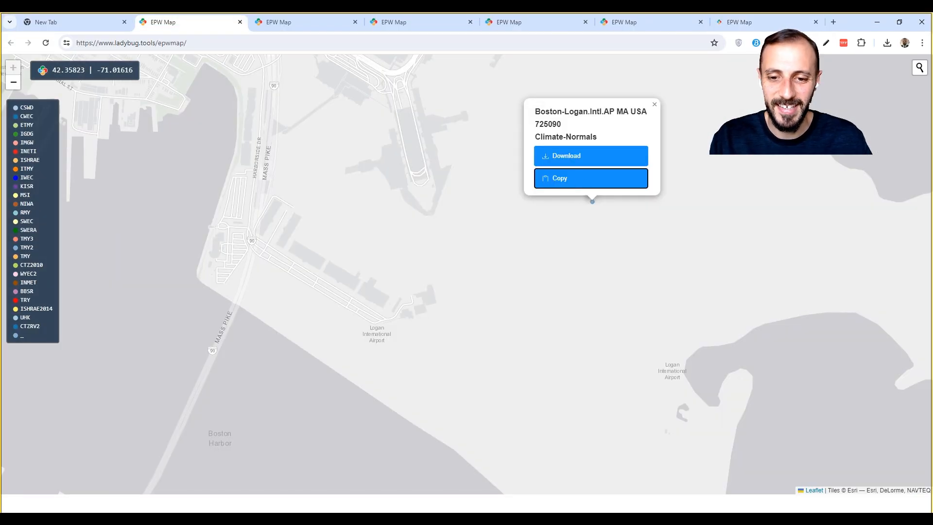
key(alt+Tab)
key(ctrl+v)
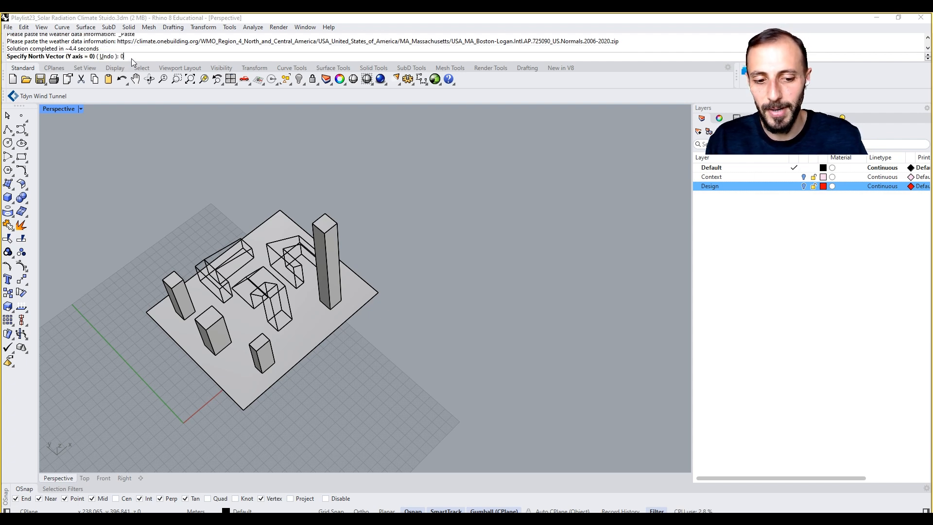
text(0)
key(Return)
text(0)
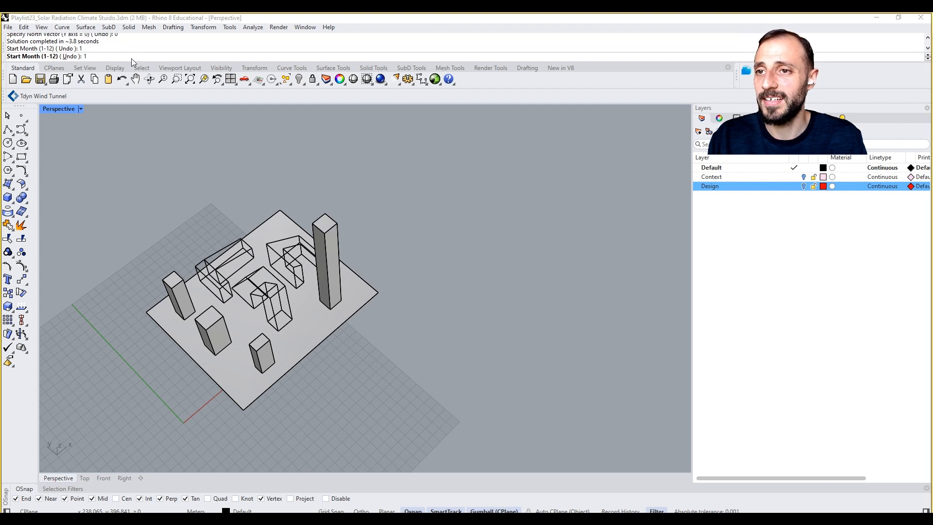
Step: Start the analysis period of the new run at month 1, day 1, hour 6
key(Return)
text(1)
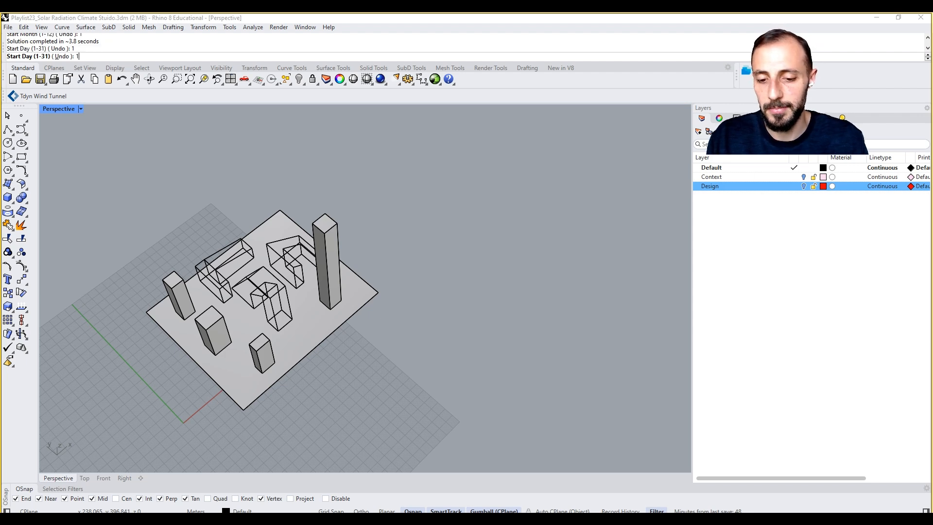
key(Return)
text(6)
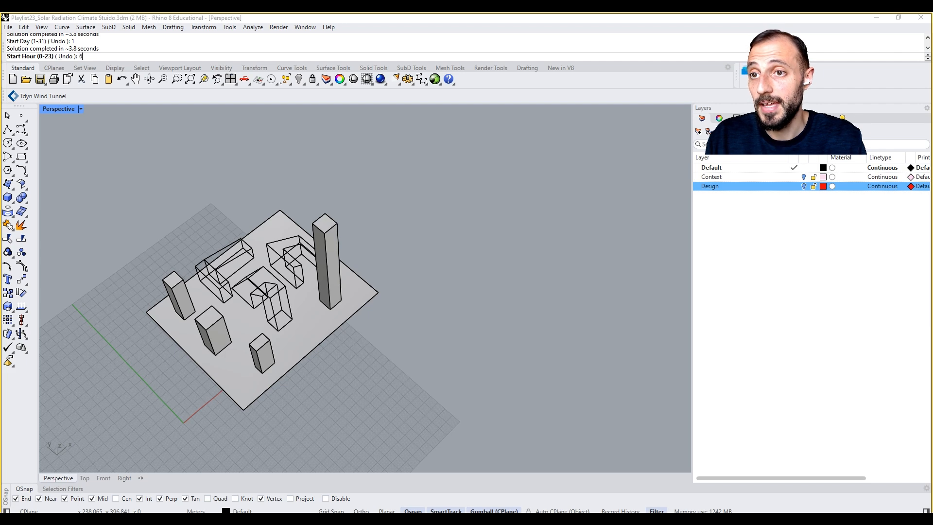
key(Return)
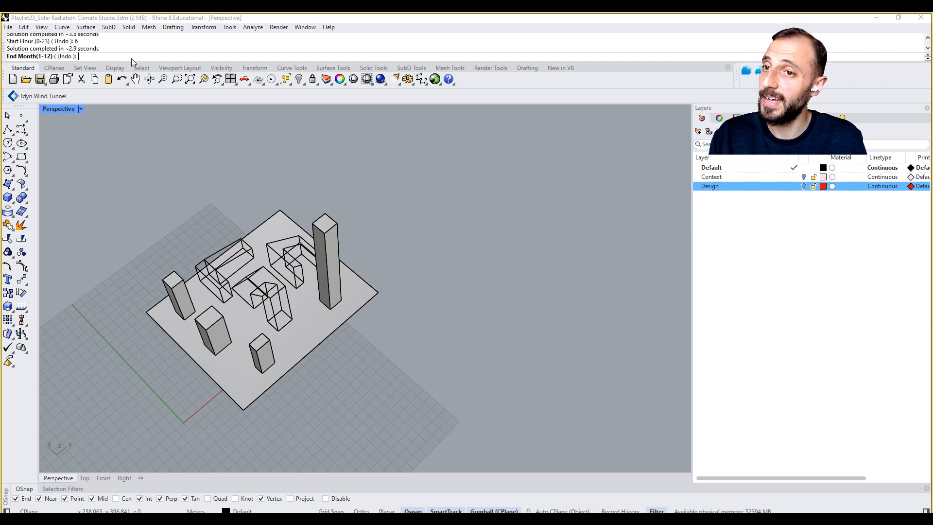
Step: End the analysis period at month 1, day 31, hour 22
text(1)
key(Return)
text(31)
key(Return)
text(22)
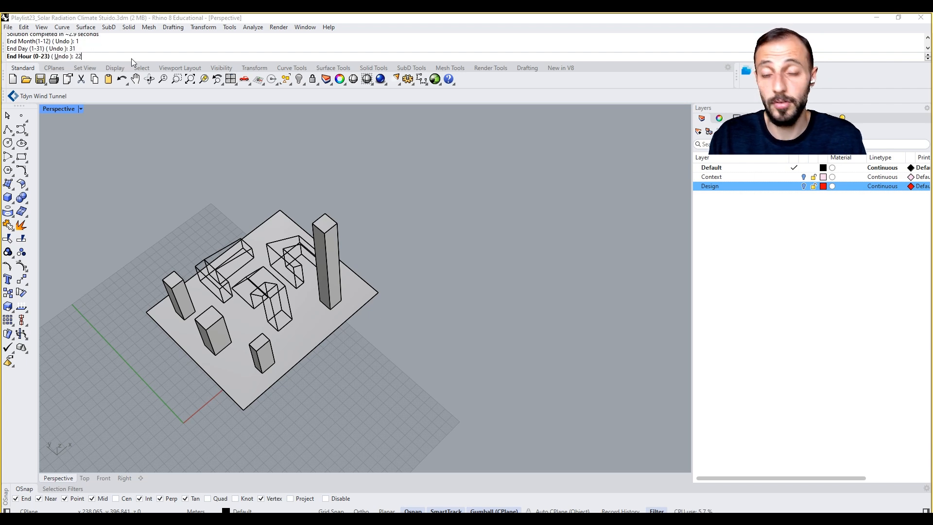
key(Return)
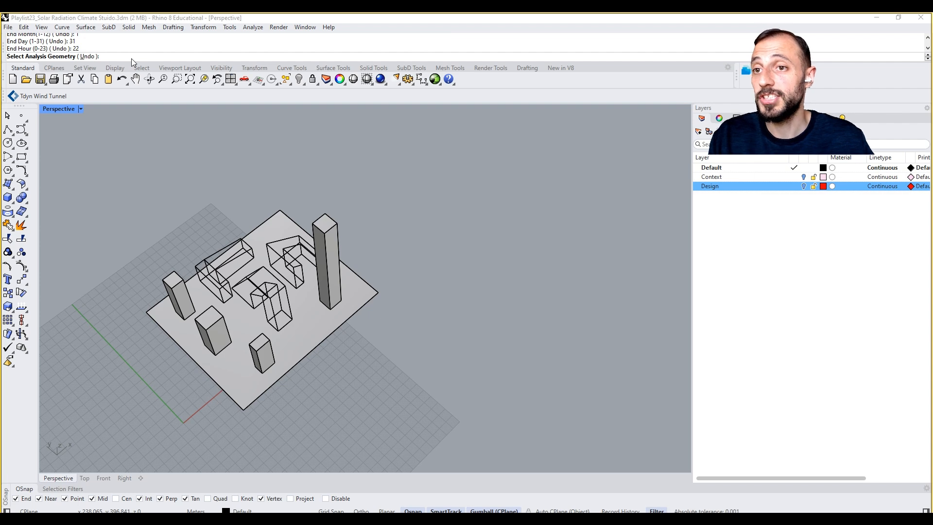
Step: Choose the three wireframe design buildings in the middle of the site as the analysis geometry and finish that selection
click(218, 253)
click(279, 252)
click(269, 273)
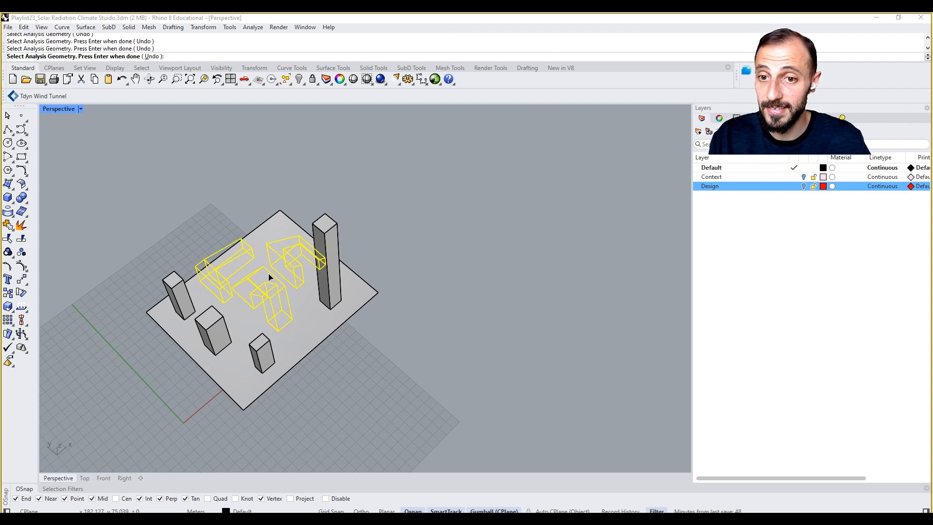
key(Return)
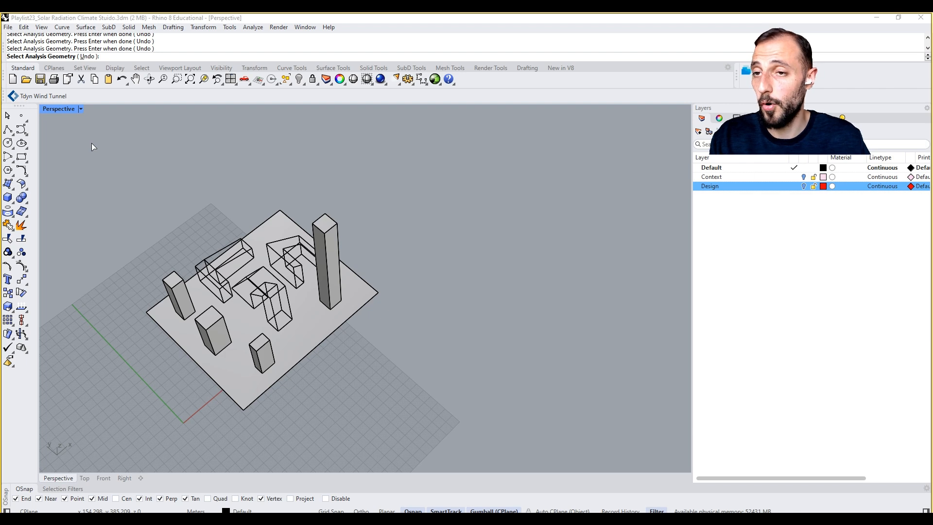
key(Return)
Step: Choose the four solid boxes around the design buildings as the context geometry and finish that selection
click(178, 296)
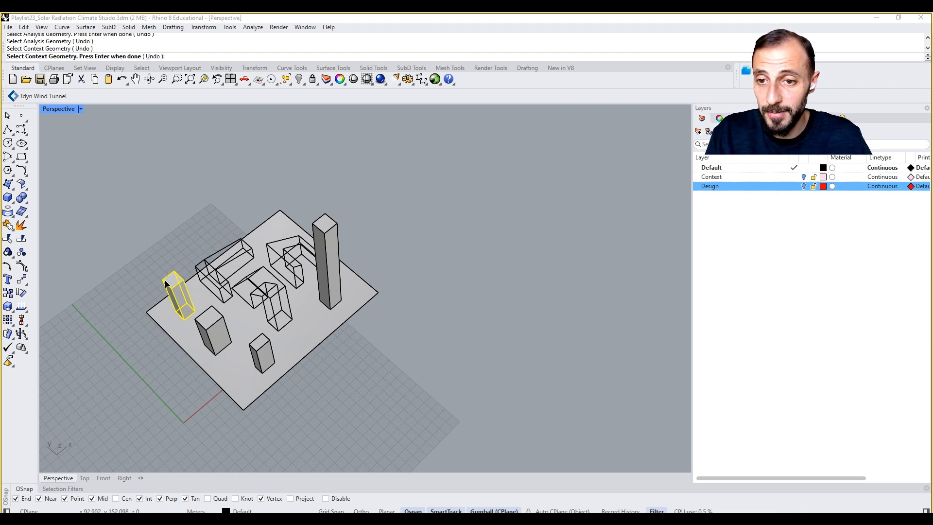
click(214, 331)
click(270, 346)
click(334, 238)
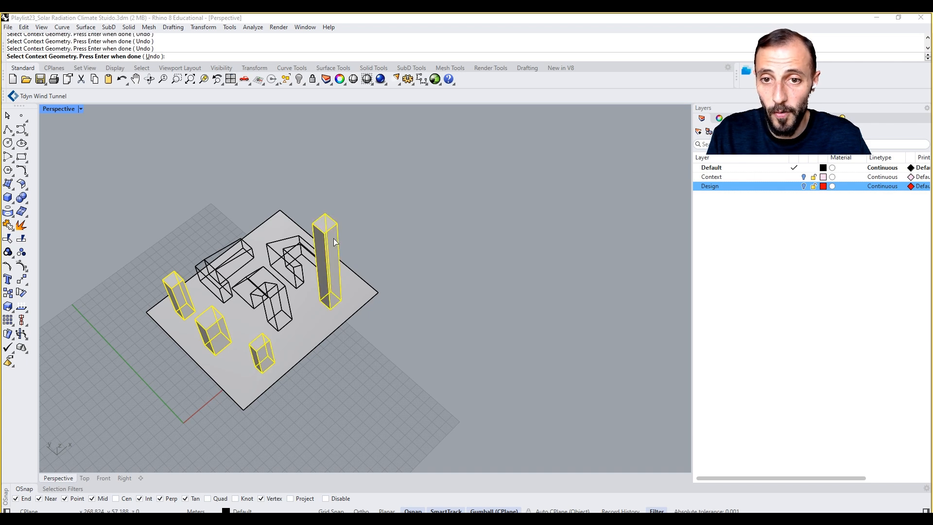
key(Return)
key(Return)
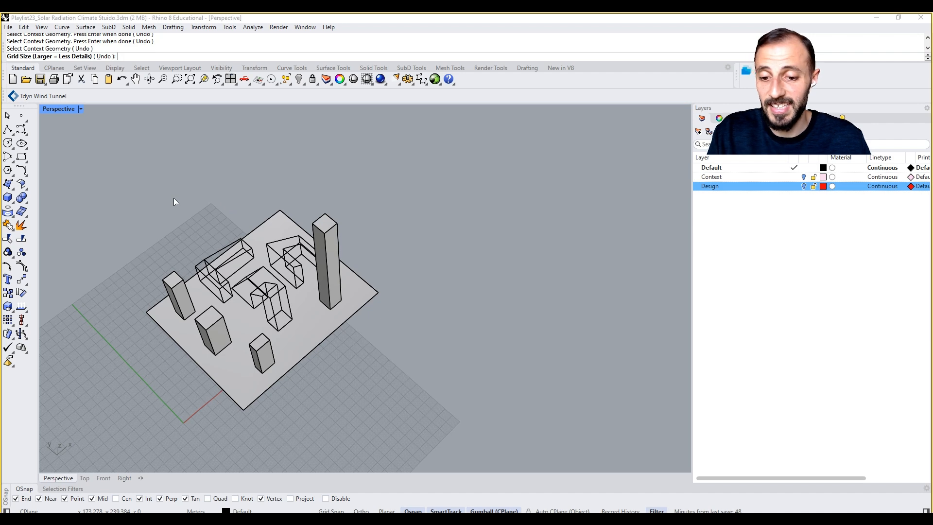
Step: Set the grid size to 2.5, run the radiation analysis, and inspect the design buildings up close
text(2.5)
key(Return)
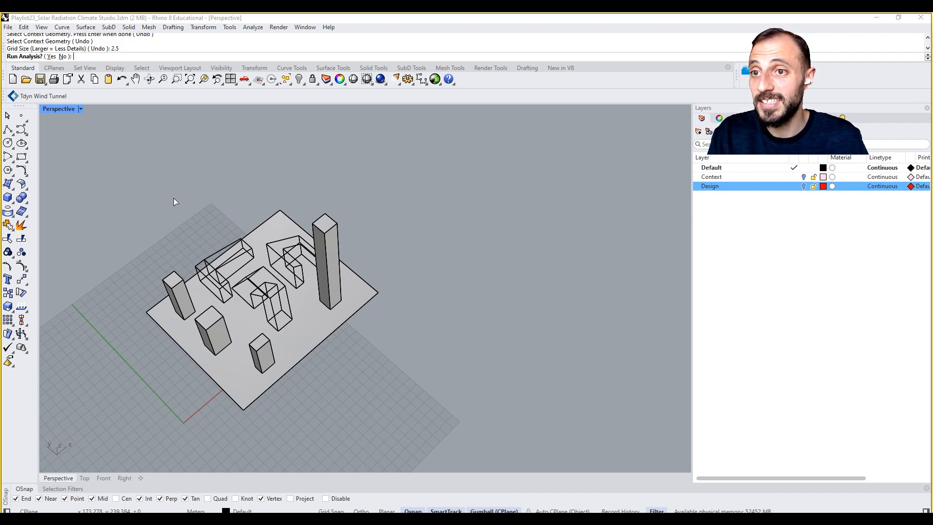
click(51, 56)
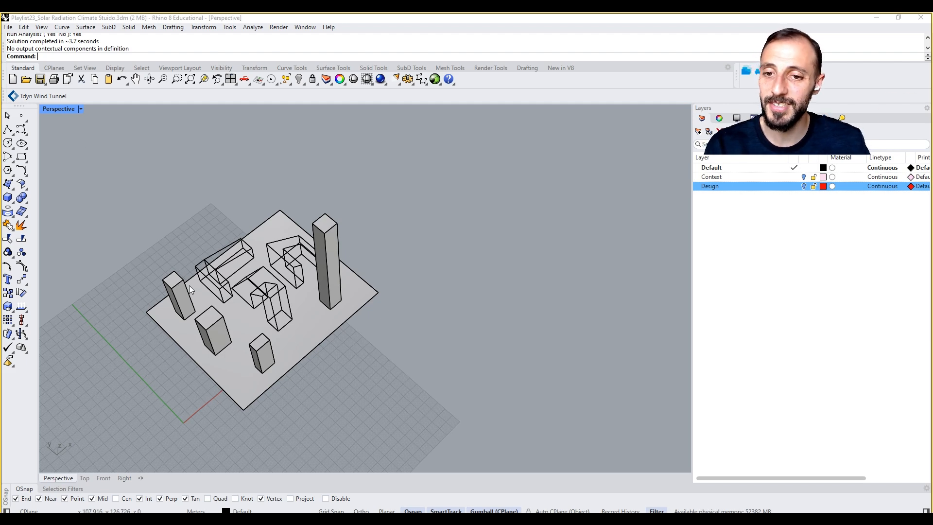
mouse_move(249, 268)
right_down()
mouse_move(227, 245)
mouse_move(257, 266)
mouse_move(258, 254)
right_up()
scroll(260, 265, up, 2)
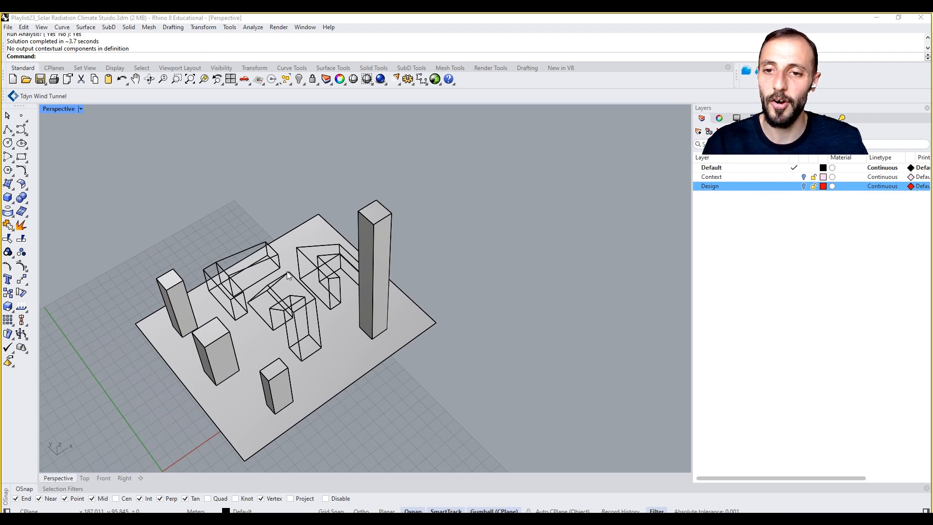